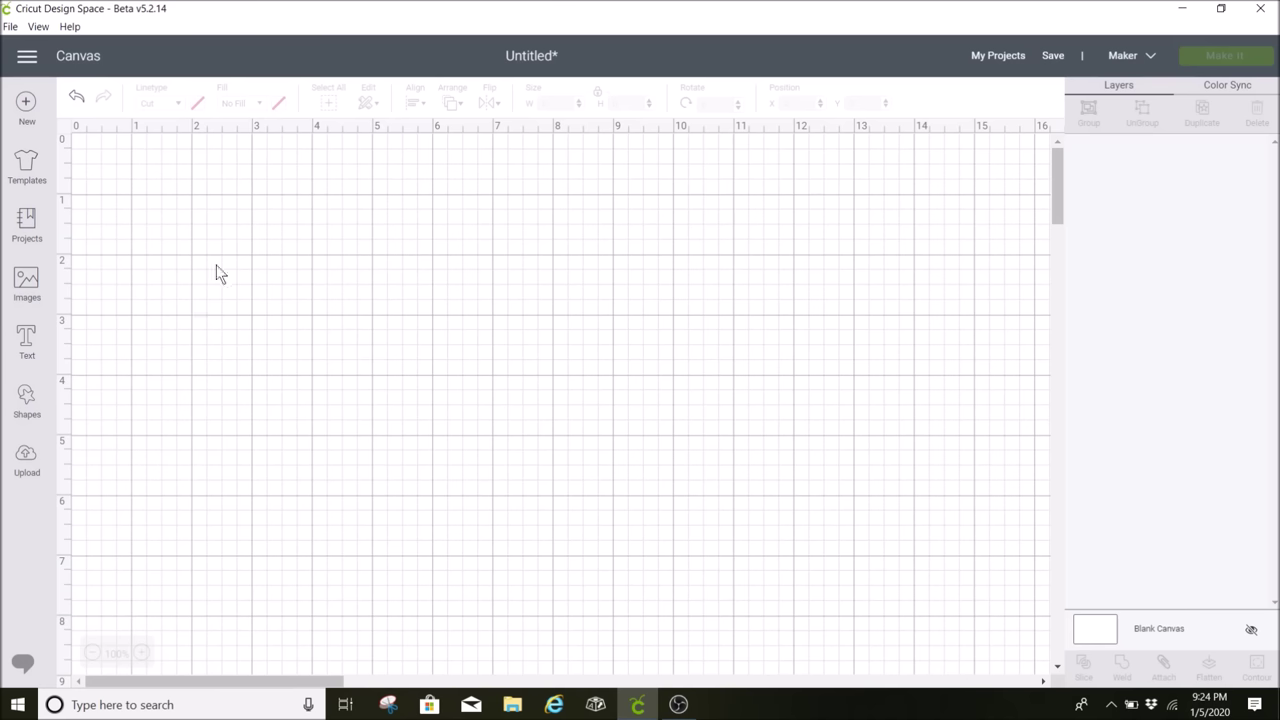
- Search the image library for 'olaf' and insert the purchased Olaf image onto the canvas
{"action": "left_click", "coordinate": [27, 290]}
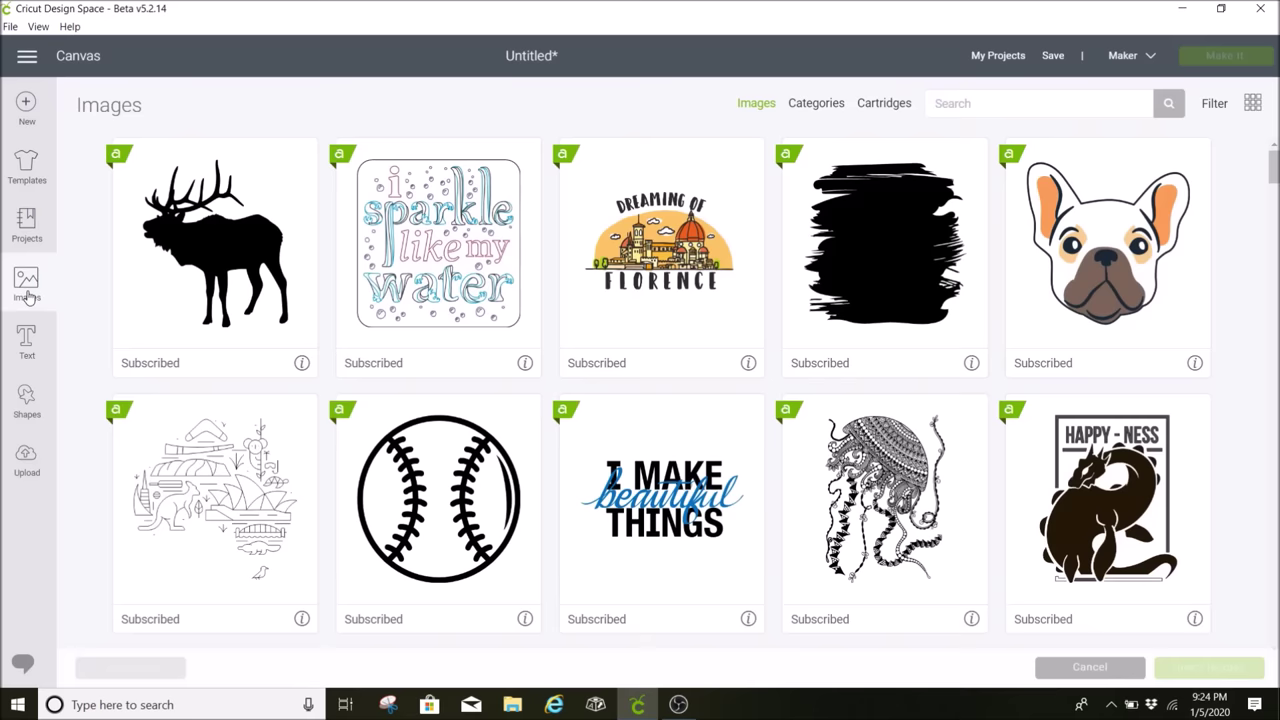
{"action": "left_click", "coordinate": [1026, 96]}
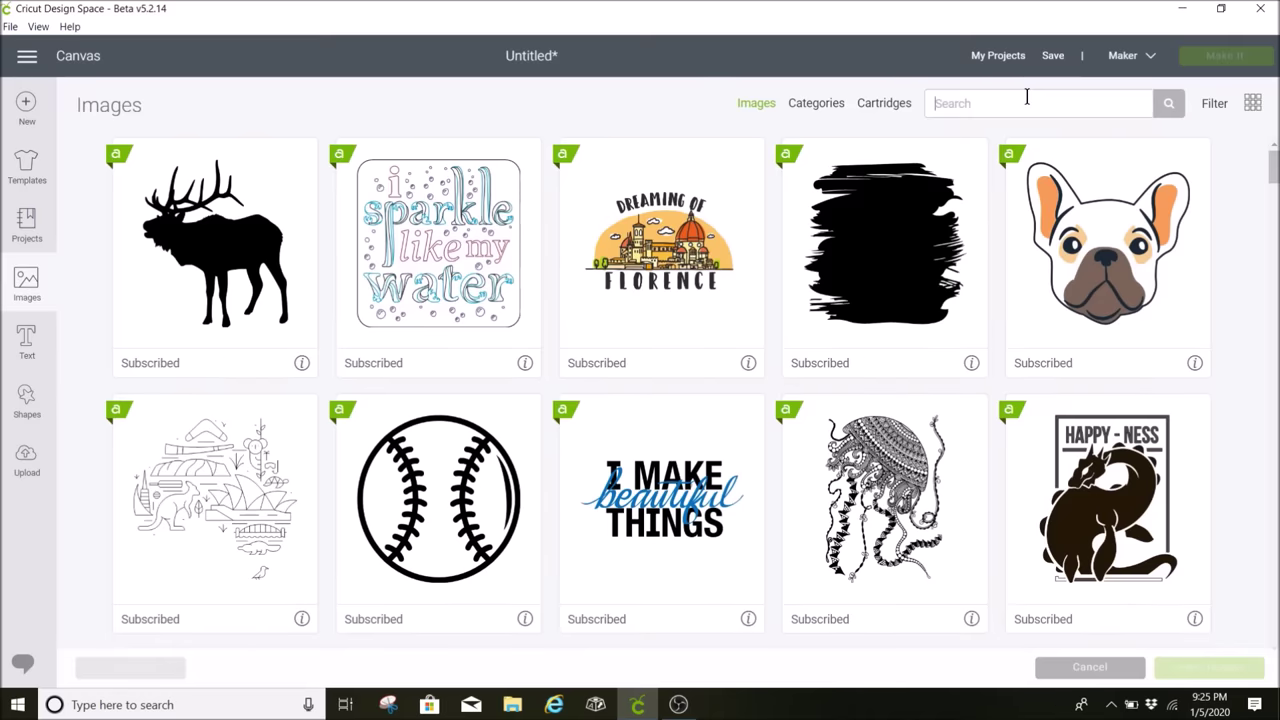
{"action": "type", "text": "olaf"}
{"action": "key", "text": "Return"}
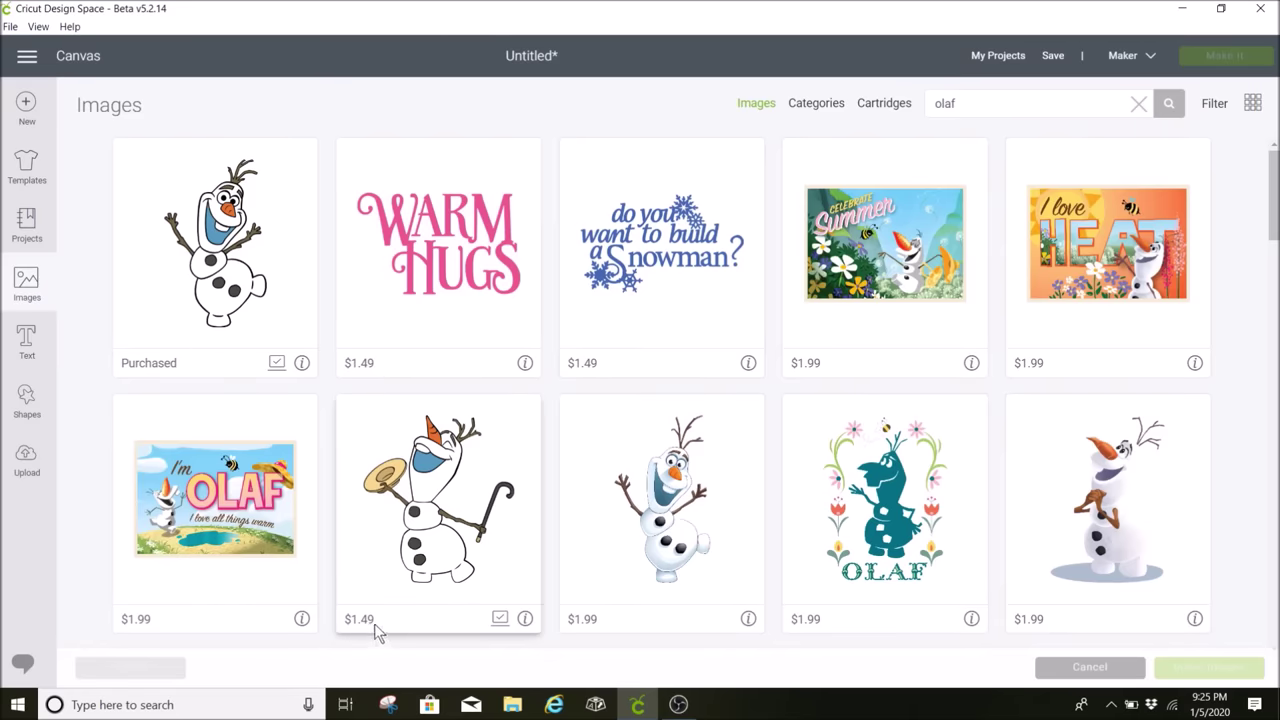
{"action": "left_click", "coordinate": [216, 283]}
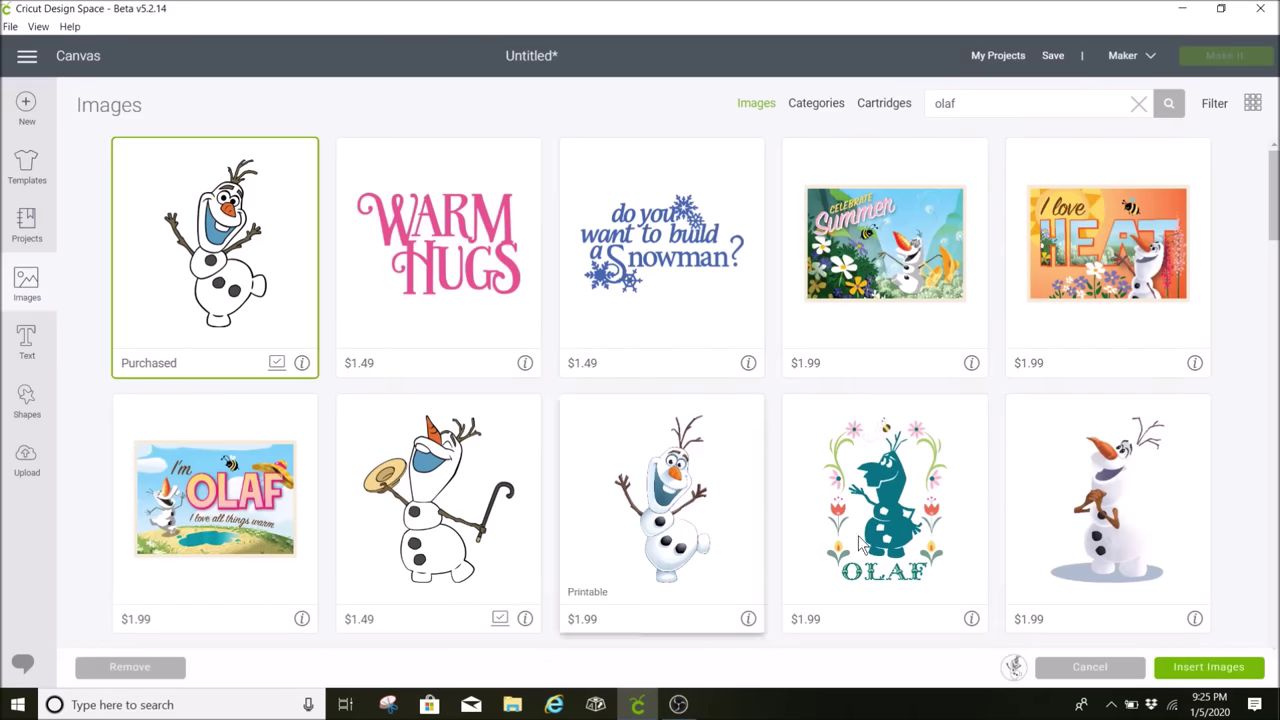
{"action": "left_click", "coordinate": [1190, 670]}
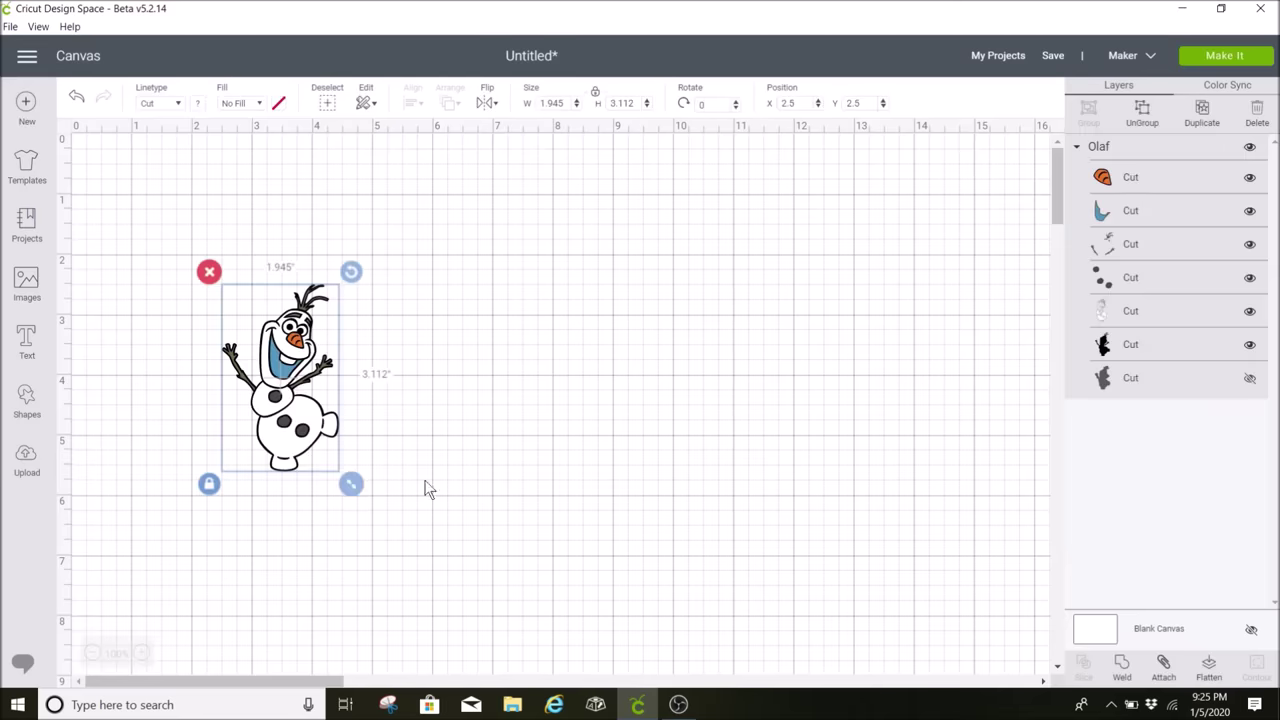
- Resize Olaf to 4.5 in wide, move him near the top-centre, and ungroup his layers
{"action": "left_click_drag", "start_coordinate": [328, 420], "coordinate": [580, 418]}
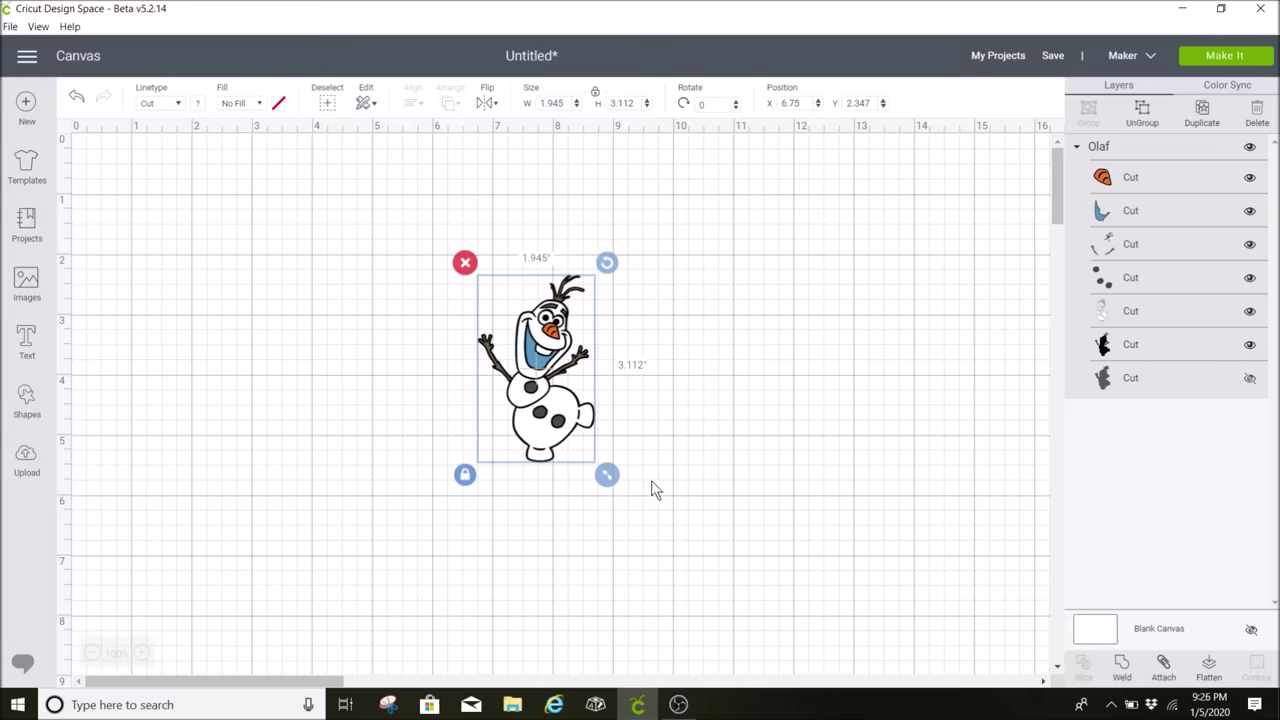
{"action": "double_click", "coordinate": [553, 103]}
{"action": "type", "text": "4.5"}
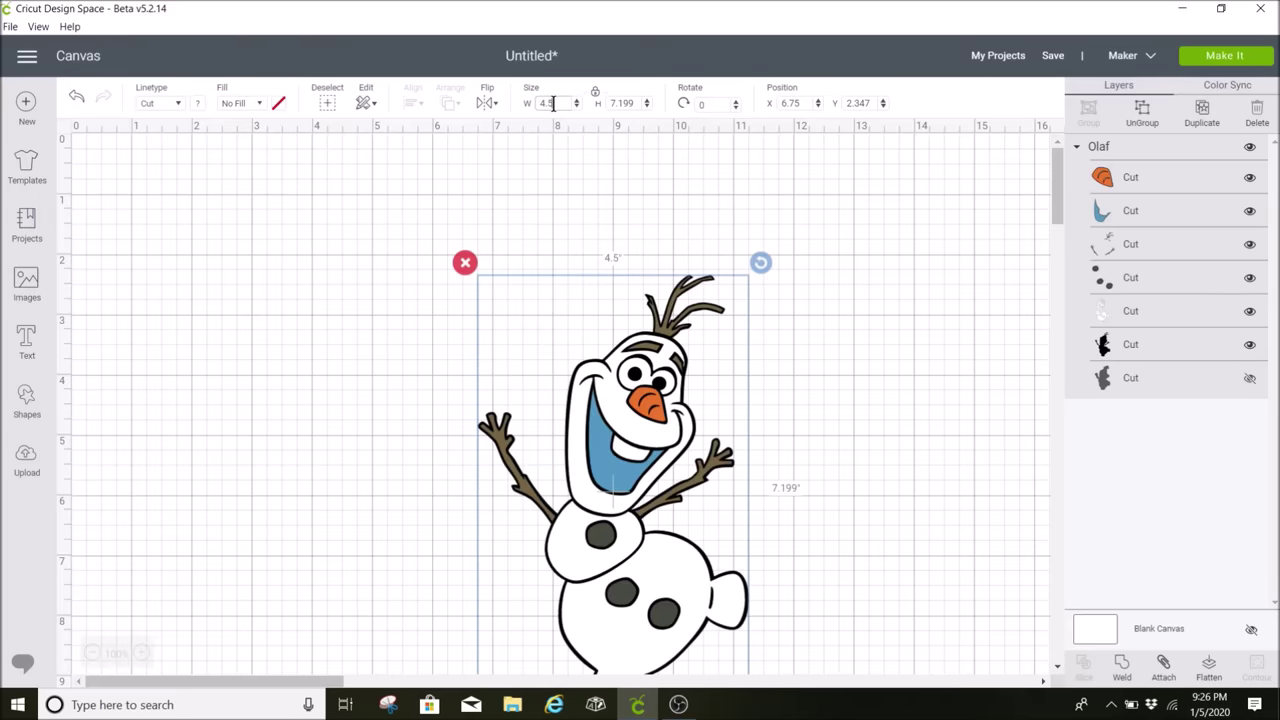
{"action": "left_click_drag", "start_coordinate": [625, 378], "coordinate": [577, 288]}
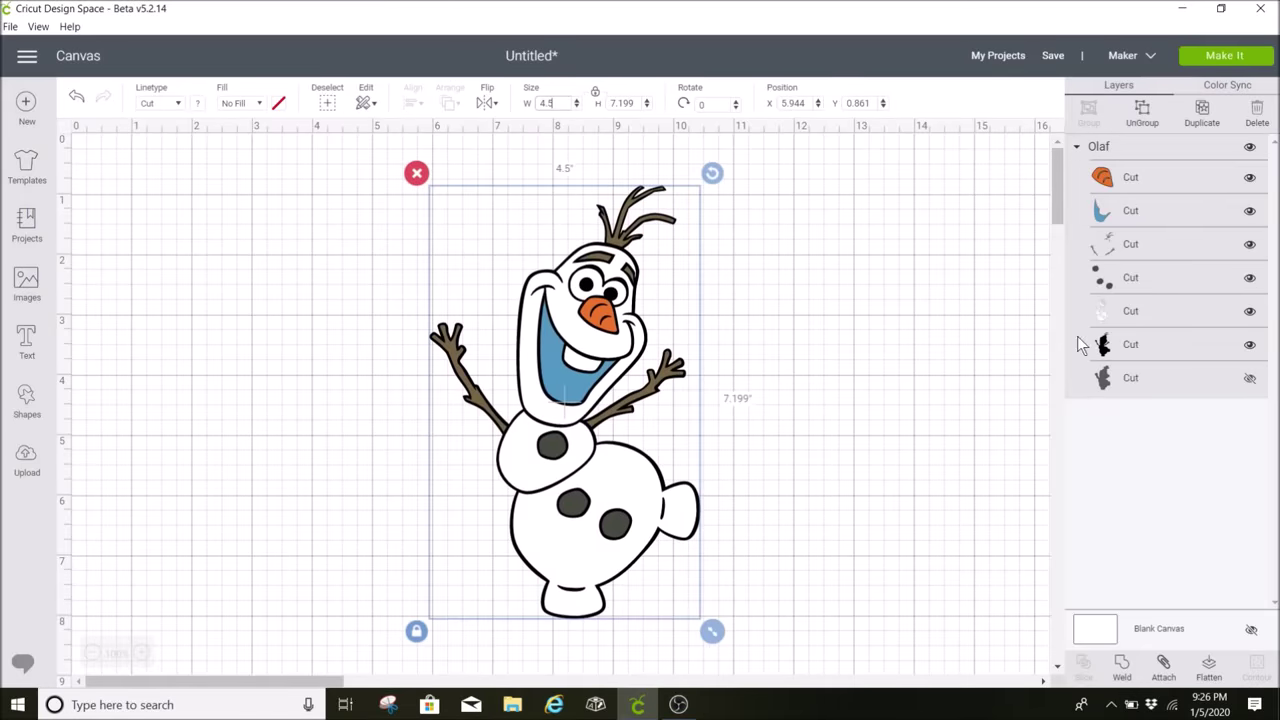
{"action": "left_click", "coordinate": [1142, 110]}
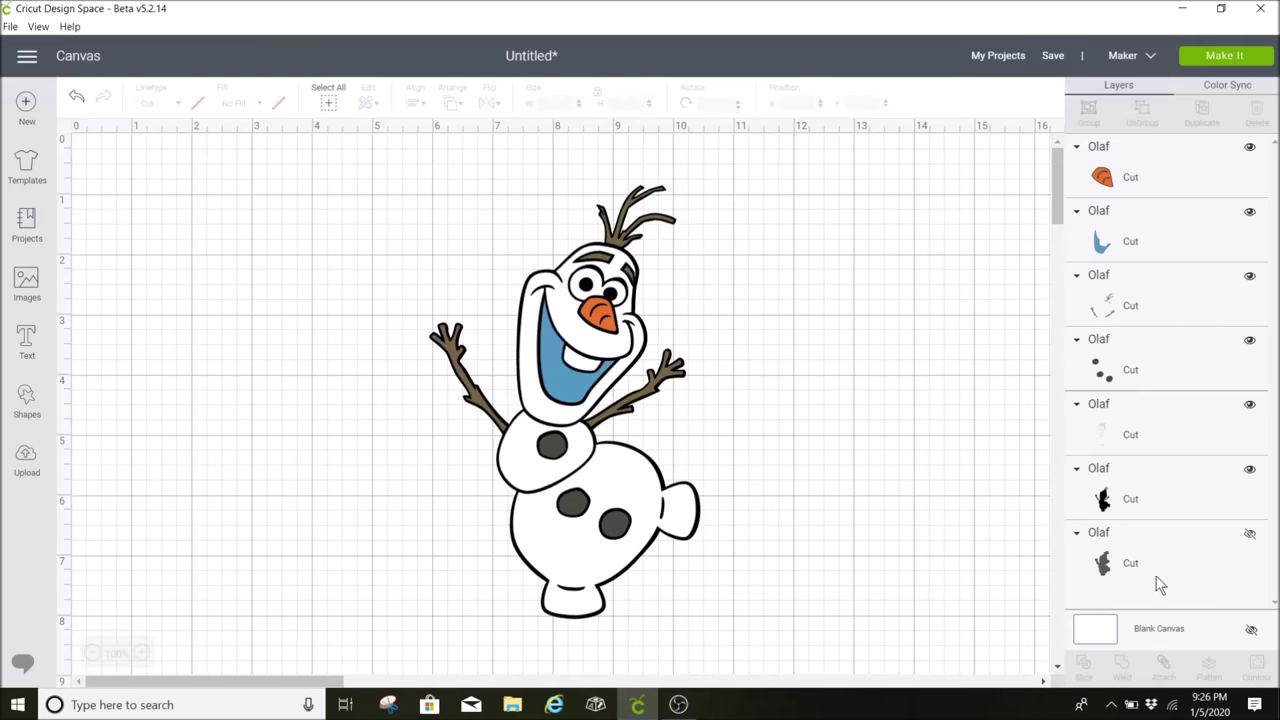
- Reveal the hidden grey offset layer behind Olaf and delete it, leaving six layers
{"action": "left_click", "coordinate": [1250, 540]}
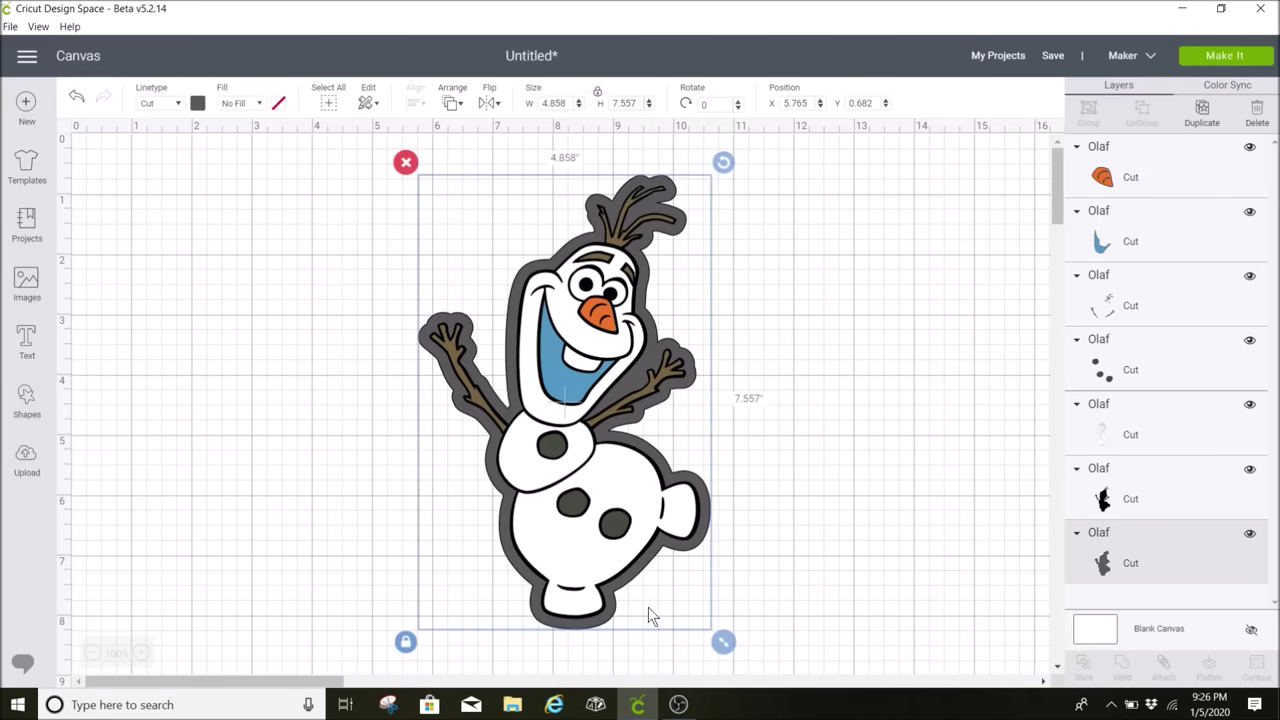
{"action": "left_click", "coordinate": [1223, 545]}
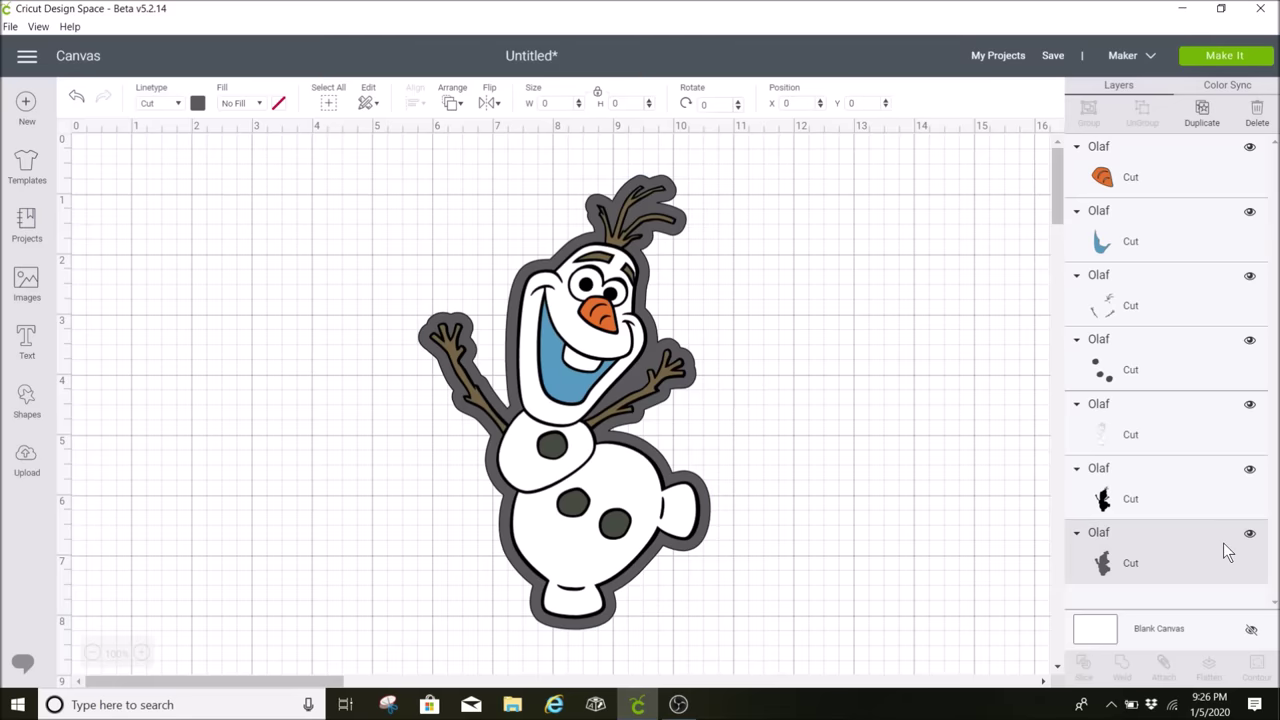
{"action": "key", "text": "Delete"}
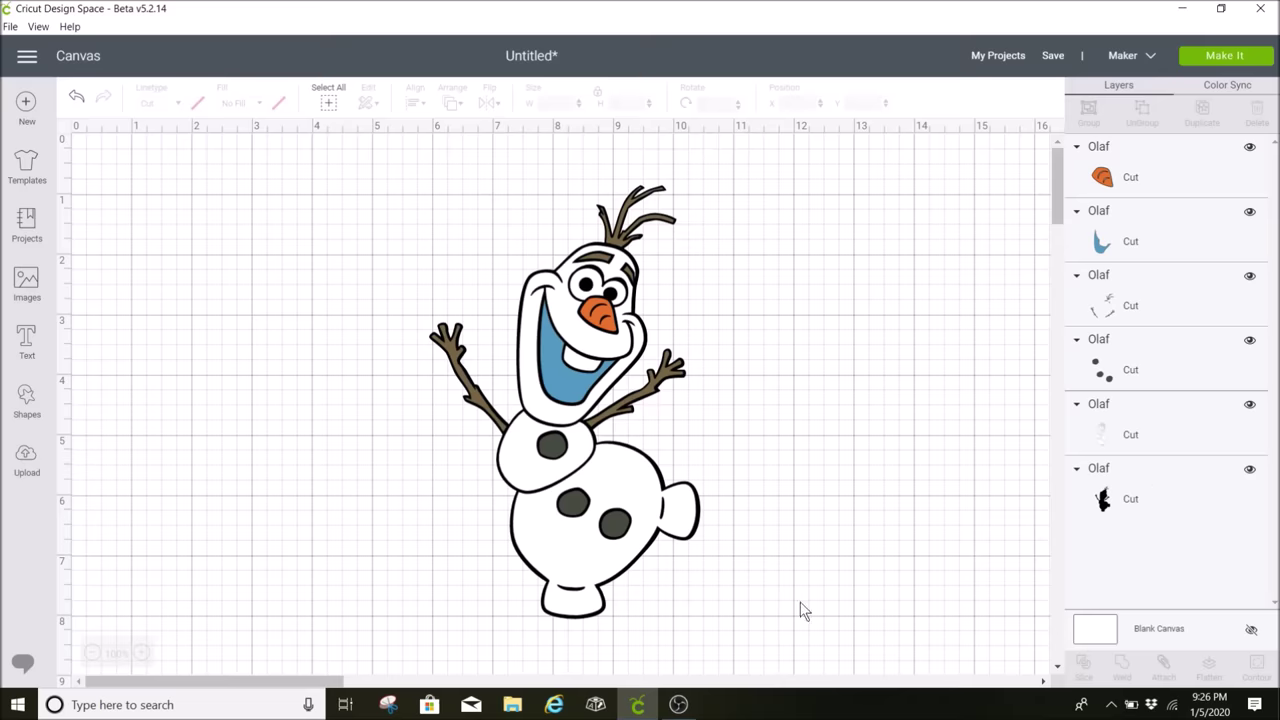
- Separate the button dots, white outline and black silhouette layers across the canvas
{"action": "left_click_drag", "start_coordinate": [582, 488], "coordinate": [326, 460]}
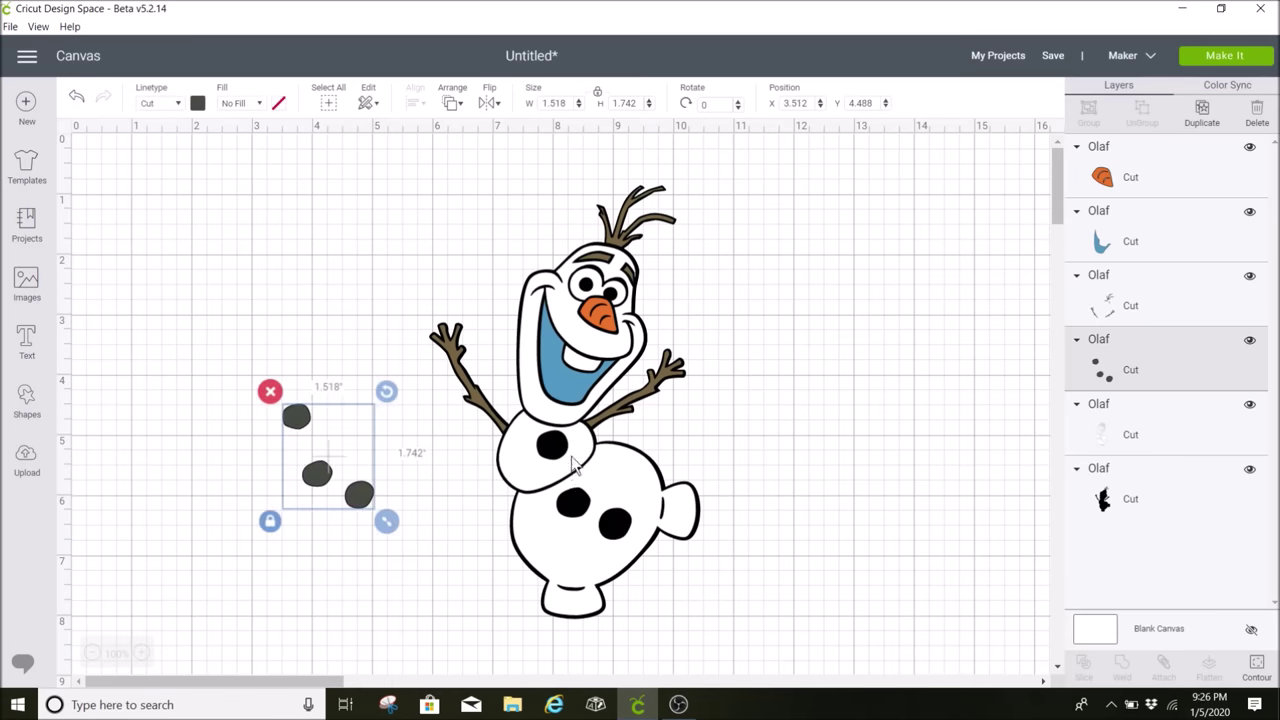
{"action": "left_click_drag", "start_coordinate": [575, 465], "coordinate": [890, 417]}
{"action": "left_click_drag", "start_coordinate": [660, 483], "coordinate": [602, 555]}
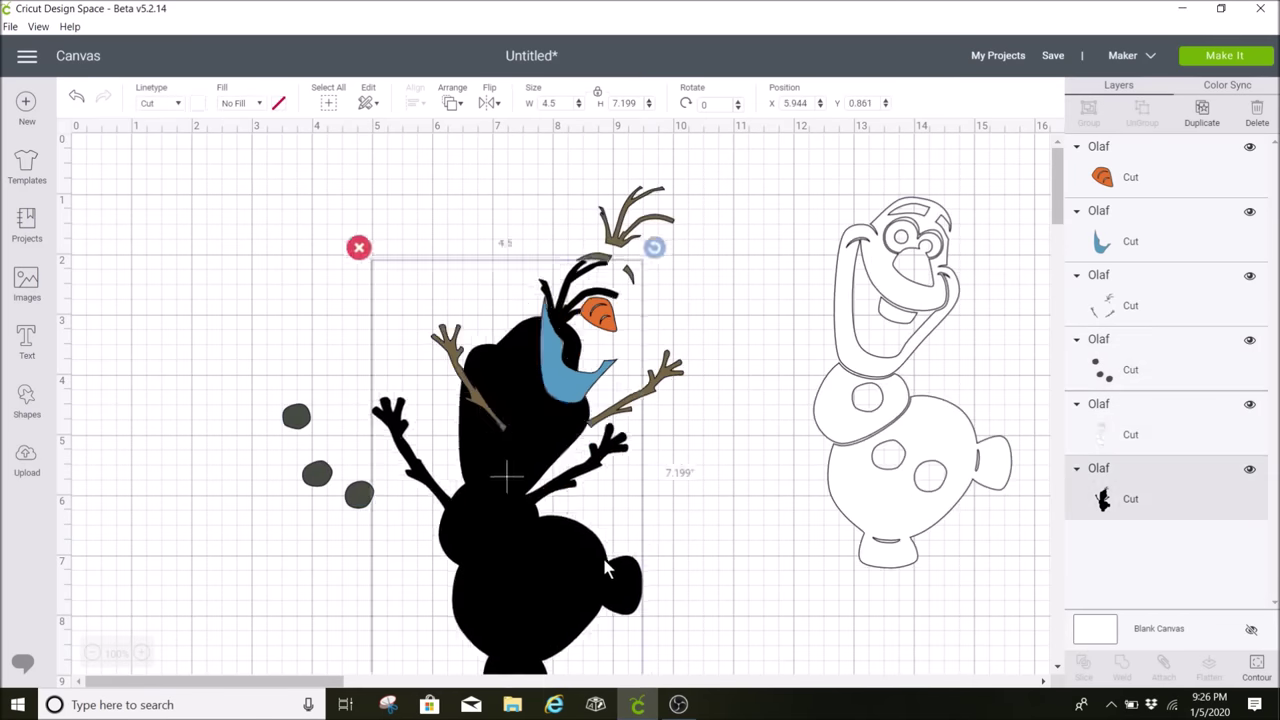
{"action": "mouse_move", "coordinate": [506, 575]}
{"action": "left_mouse_down"}
{"action": "mouse_move", "coordinate": [543, 548]}
{"action": "mouse_move", "coordinate": [474, 571]}
{"action": "mouse_move", "coordinate": [484, 566]}
{"action": "left_mouse_up"}
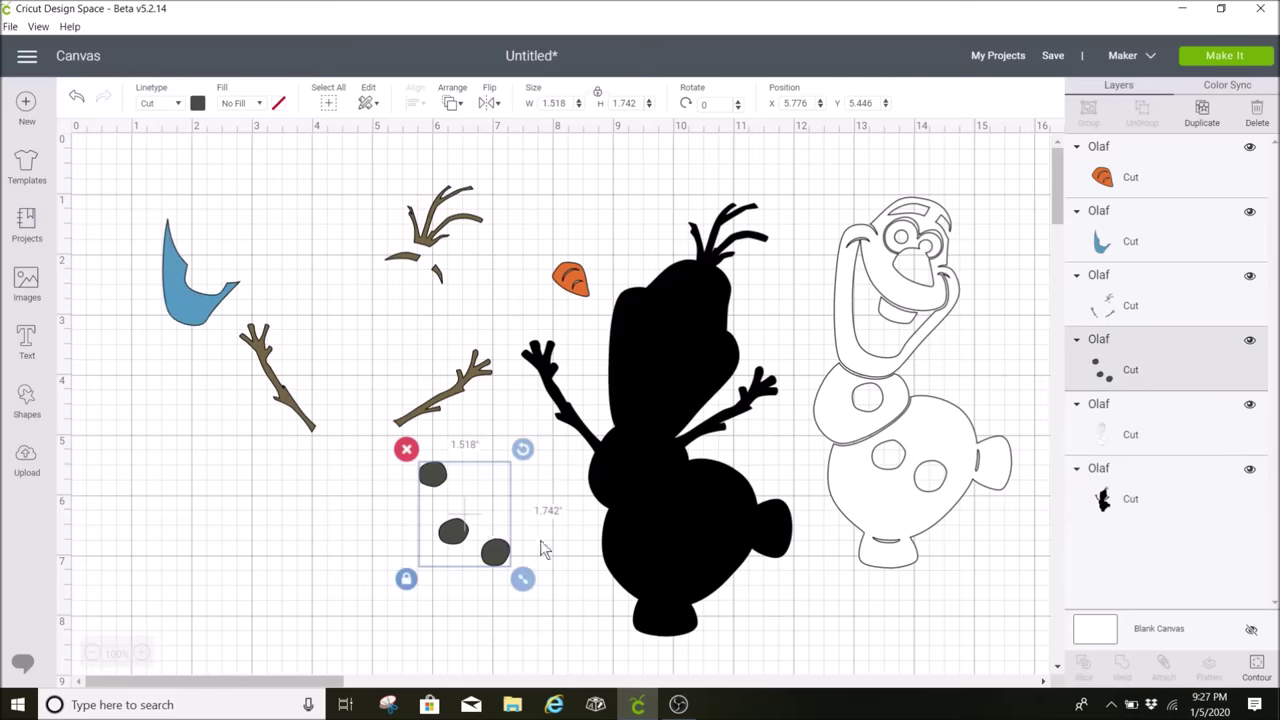
{"action": "left_click", "coordinate": [525, 540]}
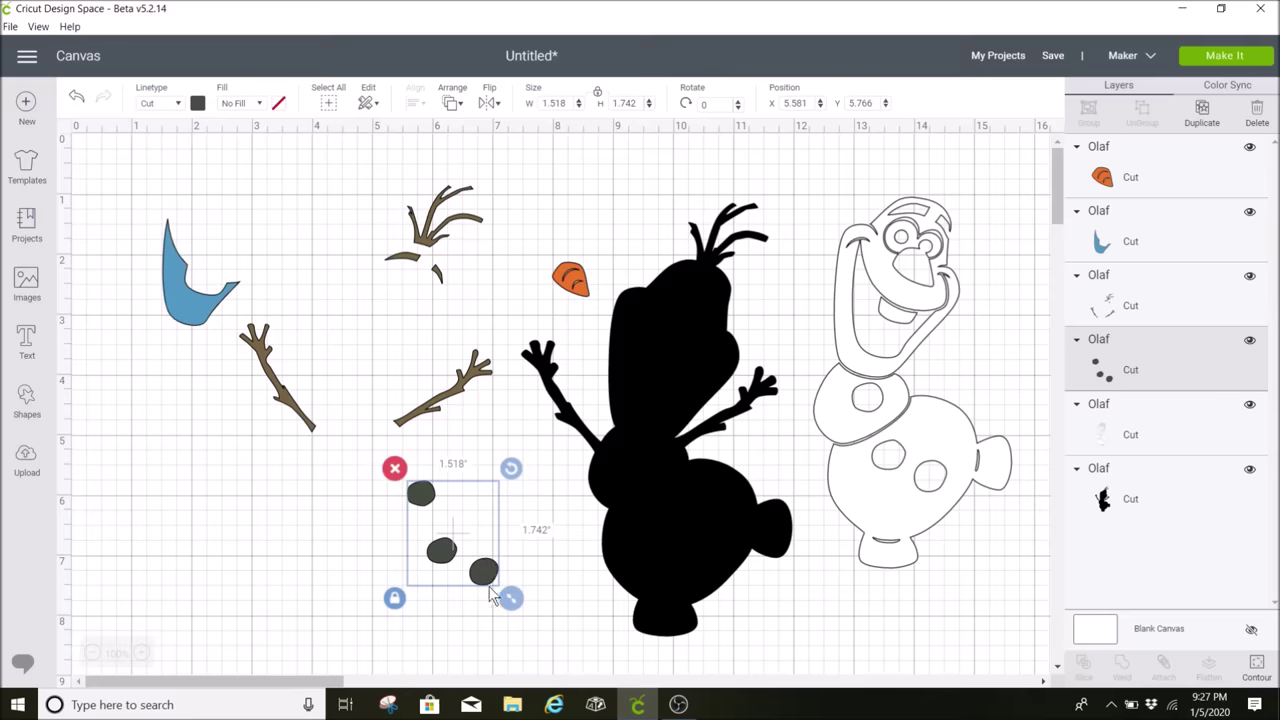
{"action": "left_click_drag", "start_coordinate": [480, 548], "coordinate": [275, 581]}
- Place the white outline Olaf over the black silhouette with a slight shadow offset
{"action": "left_click", "coordinate": [939, 442]}
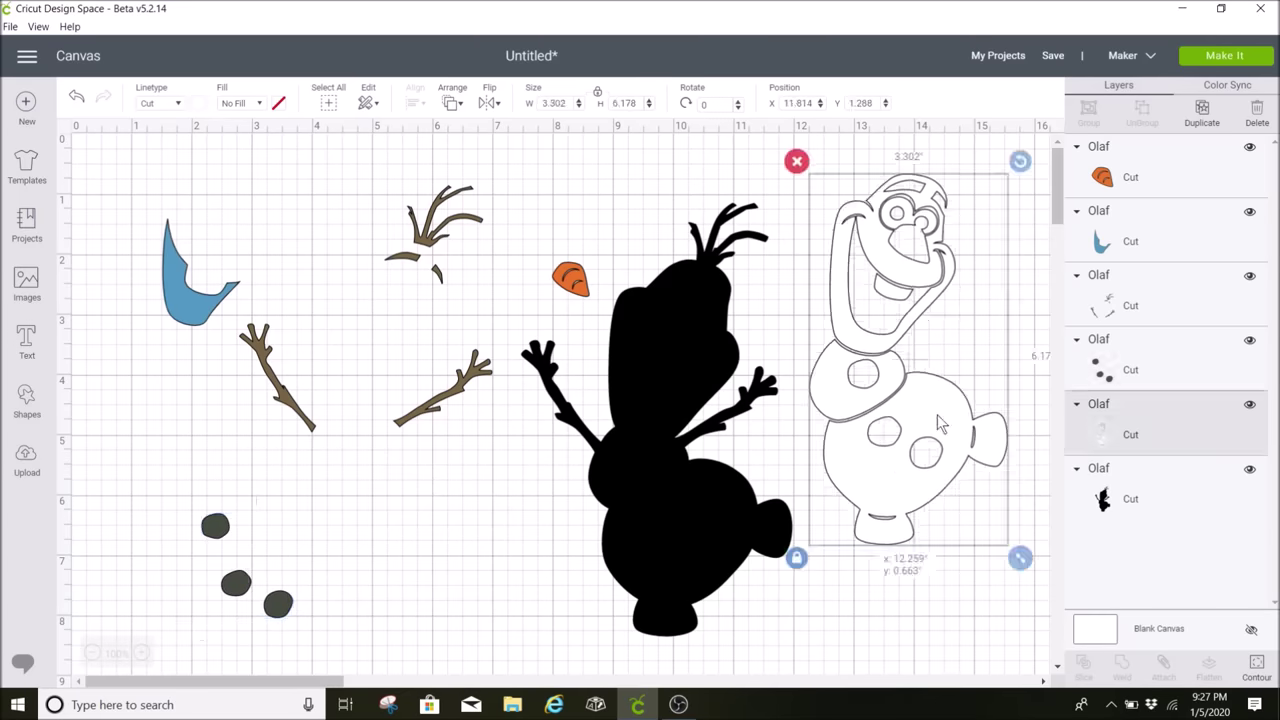
{"action": "left_click_drag", "start_coordinate": [939, 442], "coordinate": [772, 504]}
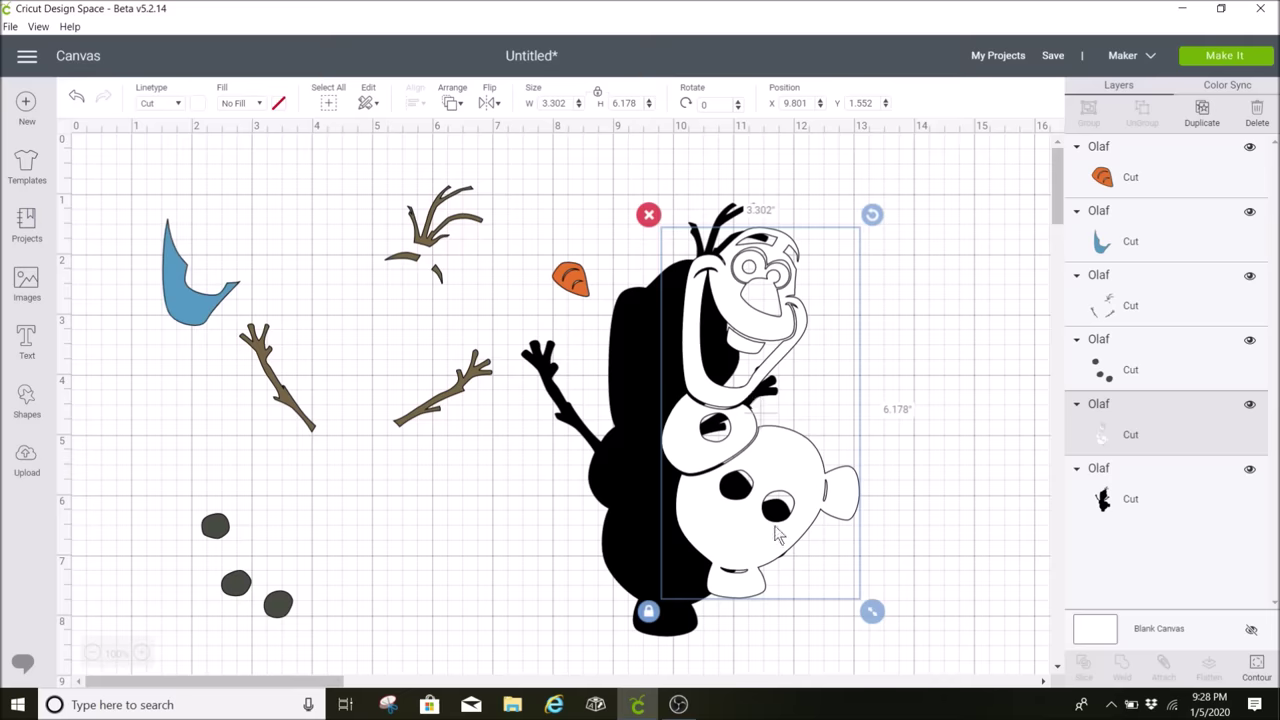
{"action": "left_click_drag", "start_coordinate": [762, 352], "coordinate": [687, 419]}
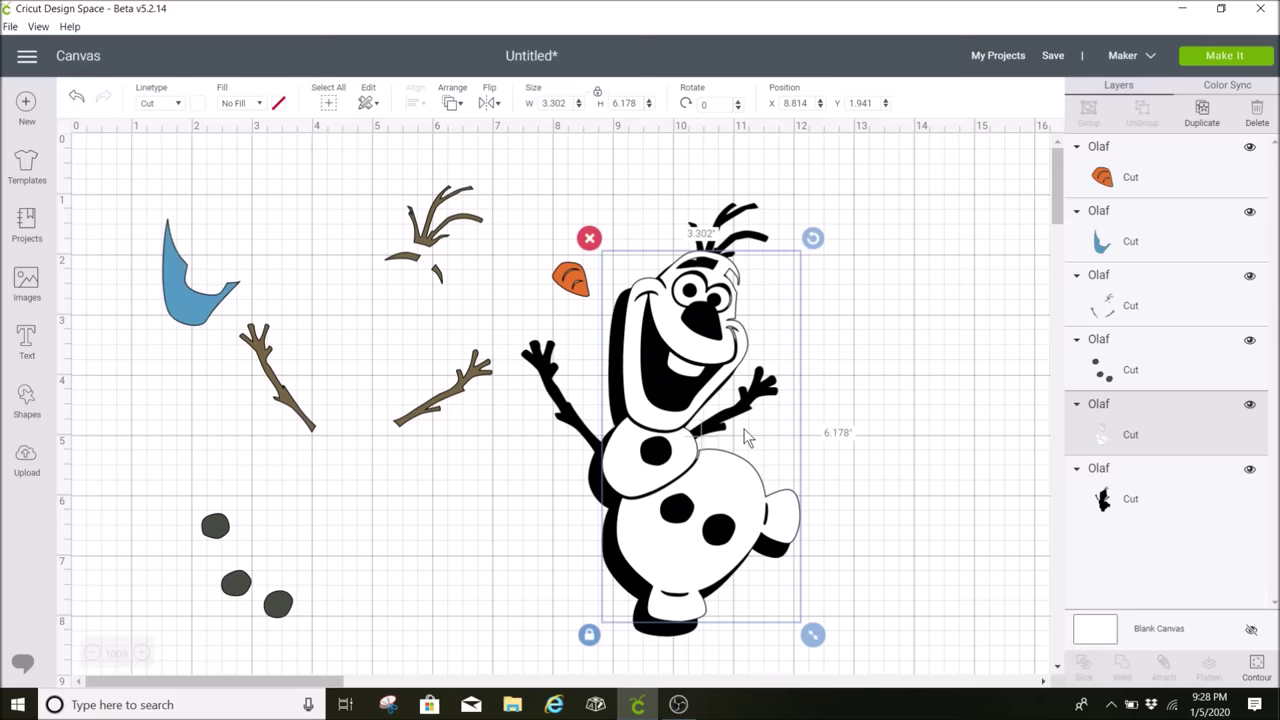
{"action": "left_click_drag", "start_coordinate": [735, 407], "coordinate": [735, 372]}
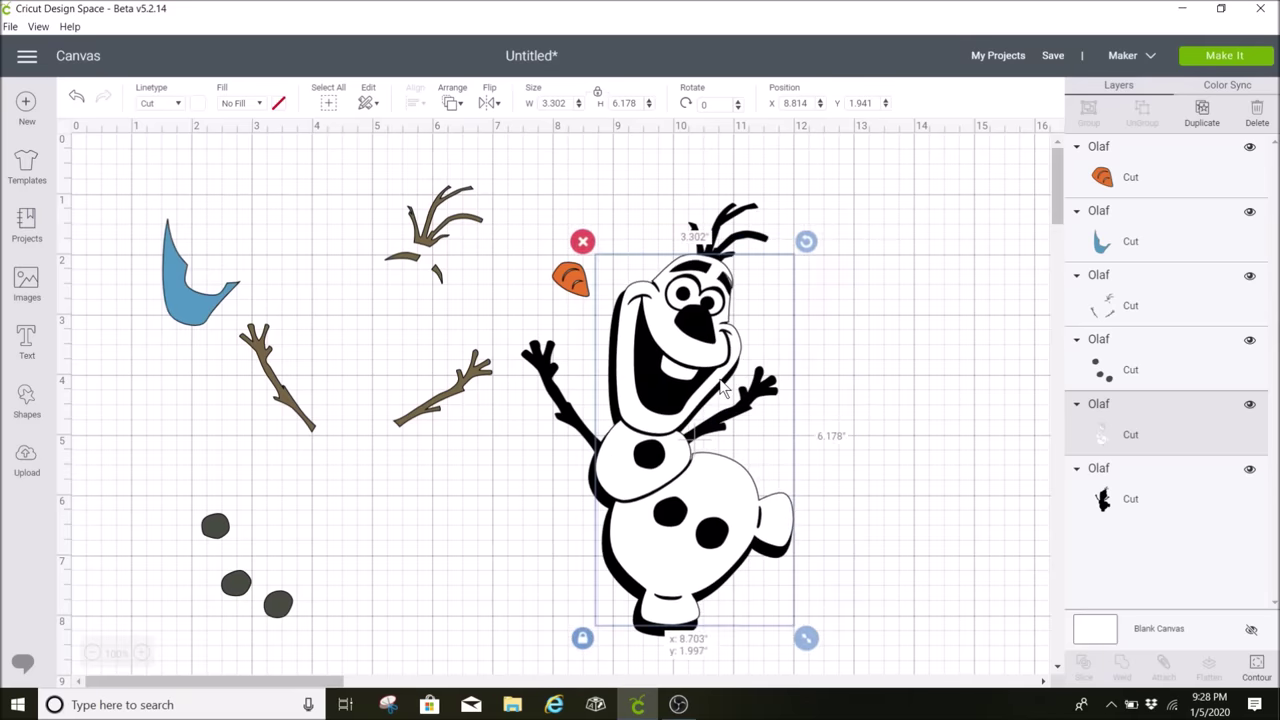
- Fine-tune the shadow offset and place the blue mouth, carrot nose and branch arms on Olaf
{"action": "left_click_drag", "start_coordinate": [722, 385], "coordinate": [720, 388]}
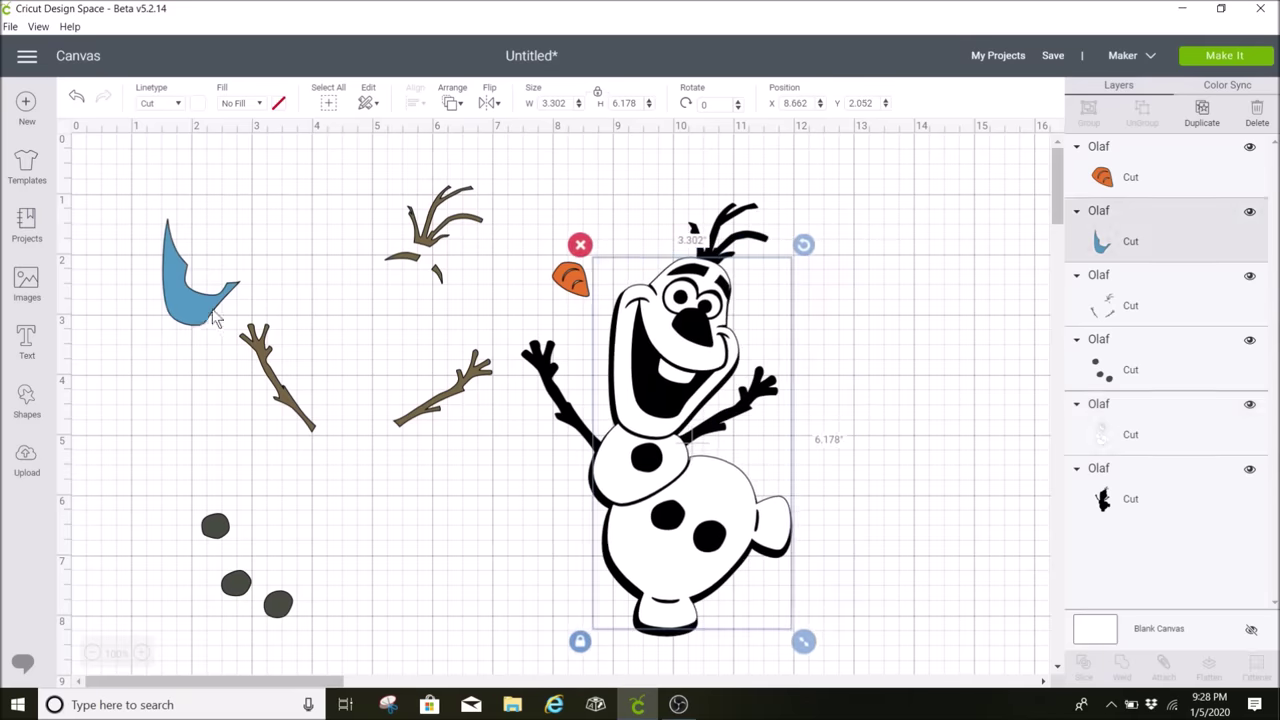
{"action": "left_click_drag", "start_coordinate": [213, 317], "coordinate": [655, 374]}
{"action": "left_click_drag", "start_coordinate": [590, 295], "coordinate": [708, 345]}
{"action": "left_click_drag", "start_coordinate": [480, 391], "coordinate": [745, 408]}
- Add three grey buttons, remove the extra dots, and send Olaf to mat preparation
{"action": "left_click_drag", "start_coordinate": [215, 525], "coordinate": [409, 445]}
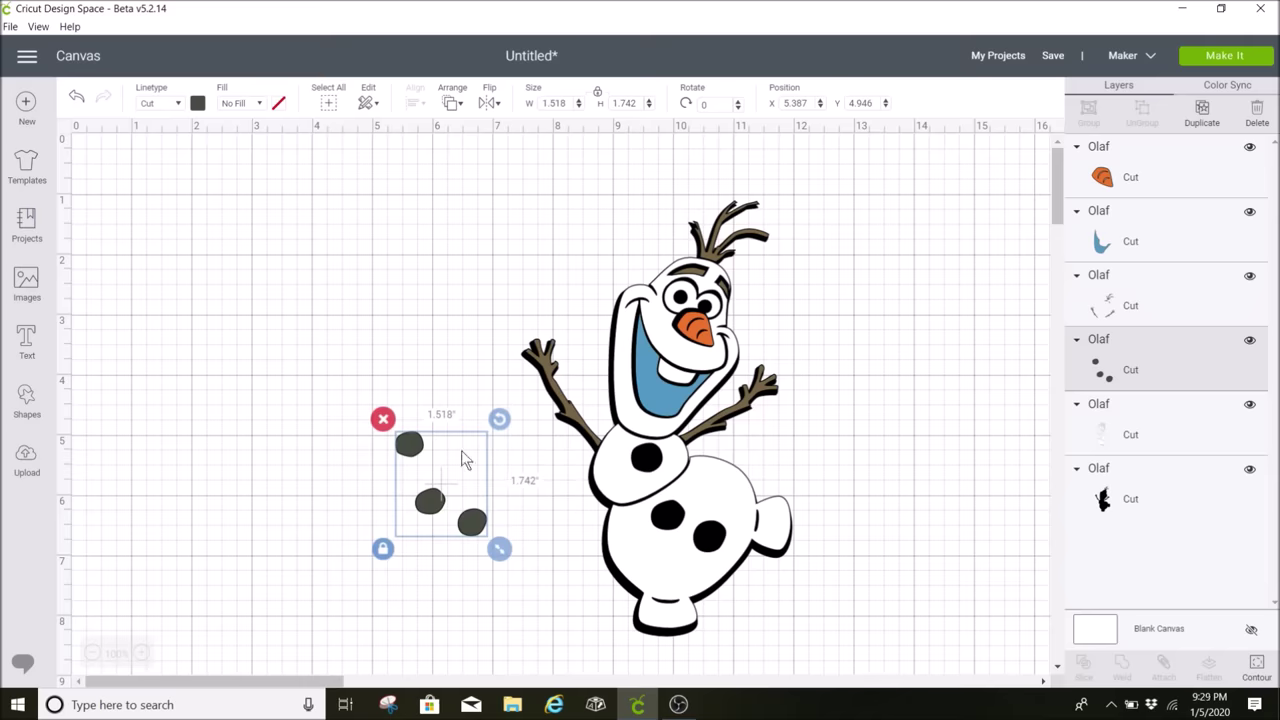
{"action": "left_click", "coordinate": [383, 418]}
{"action": "left_click", "coordinate": [622, 443]}
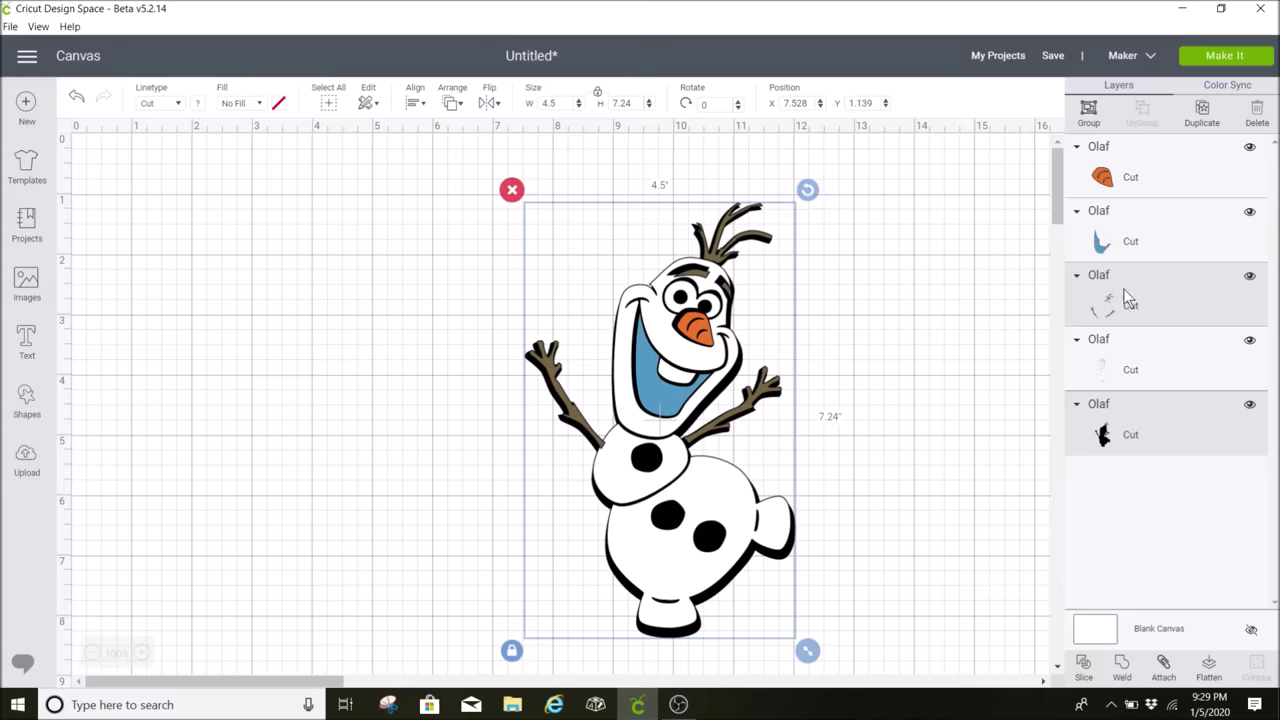
{"action": "left_click", "coordinate": [1226, 57]}
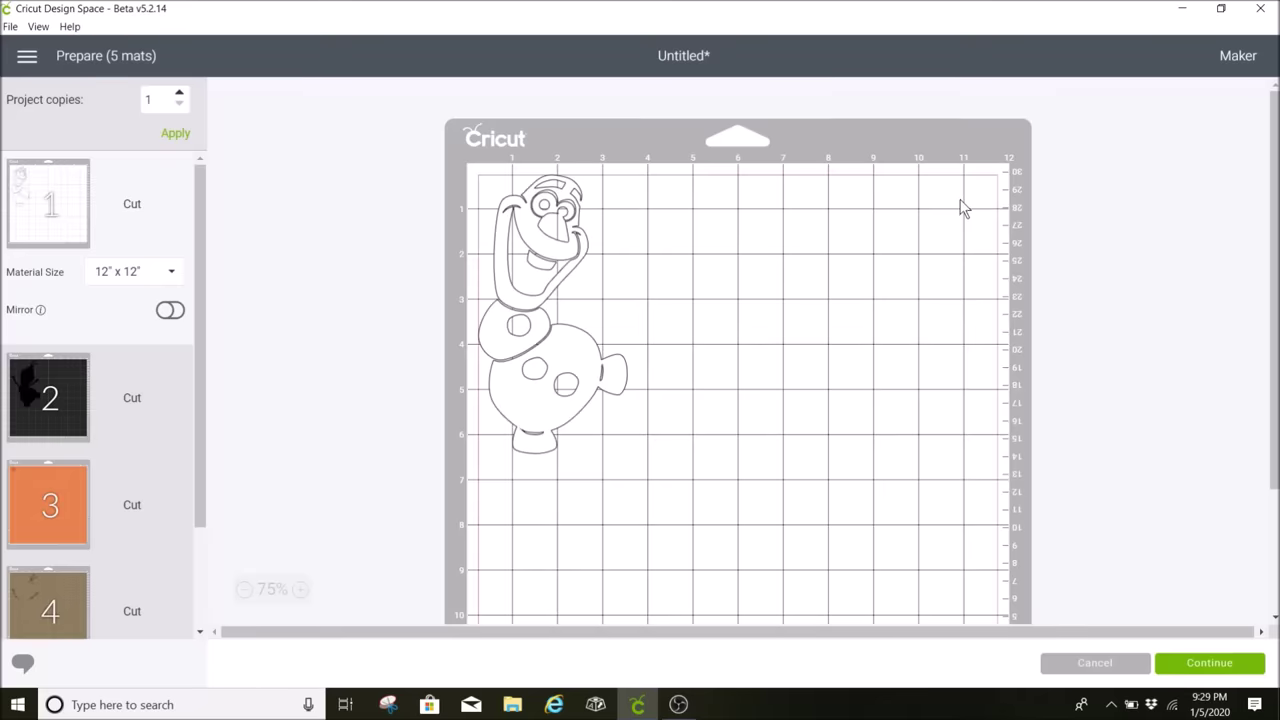
- Compare the black silhouette mat and the white outline mat
{"action": "left_click", "coordinate": [69, 412]}
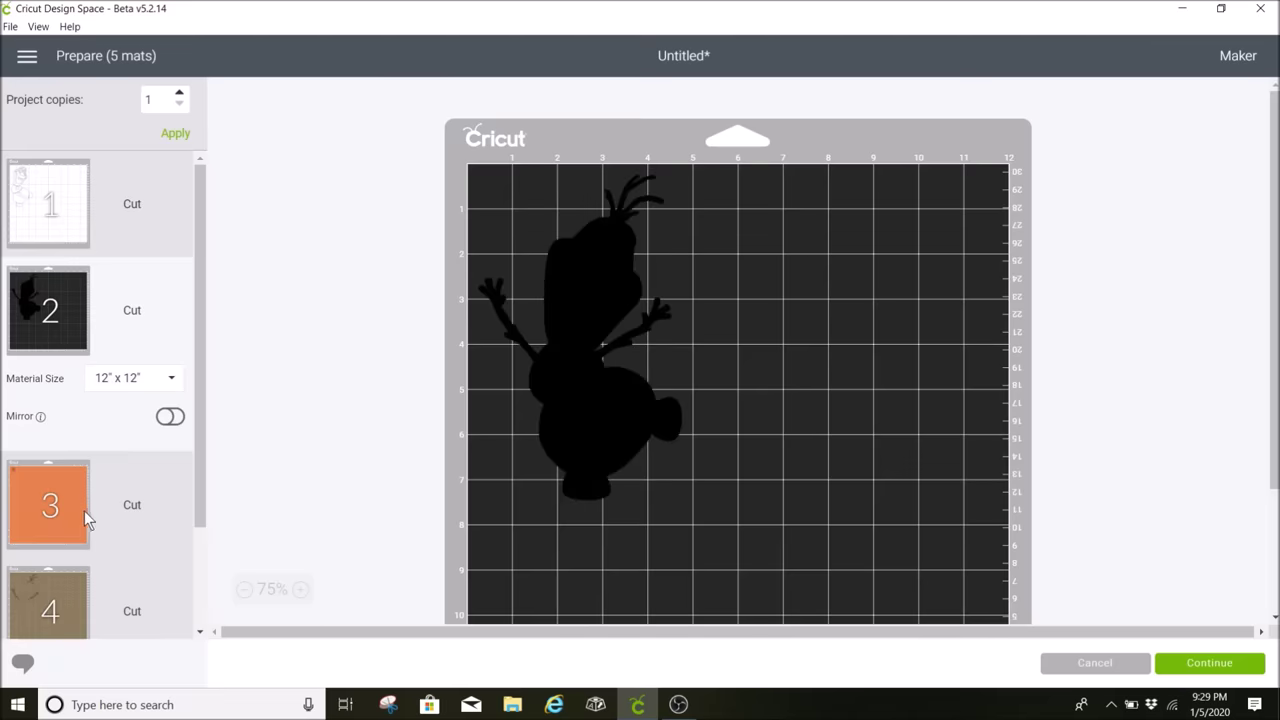
{"action": "left_click", "coordinate": [101, 200]}
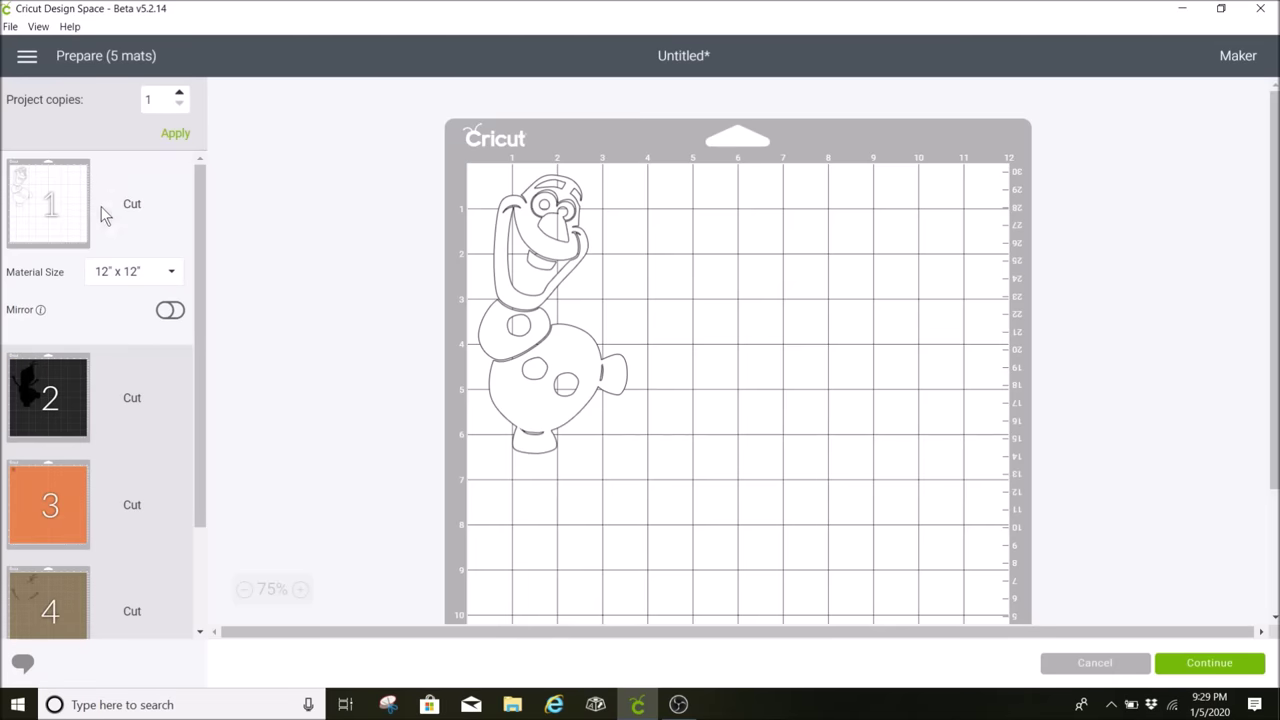
{"action": "left_click", "coordinate": [96, 403]}
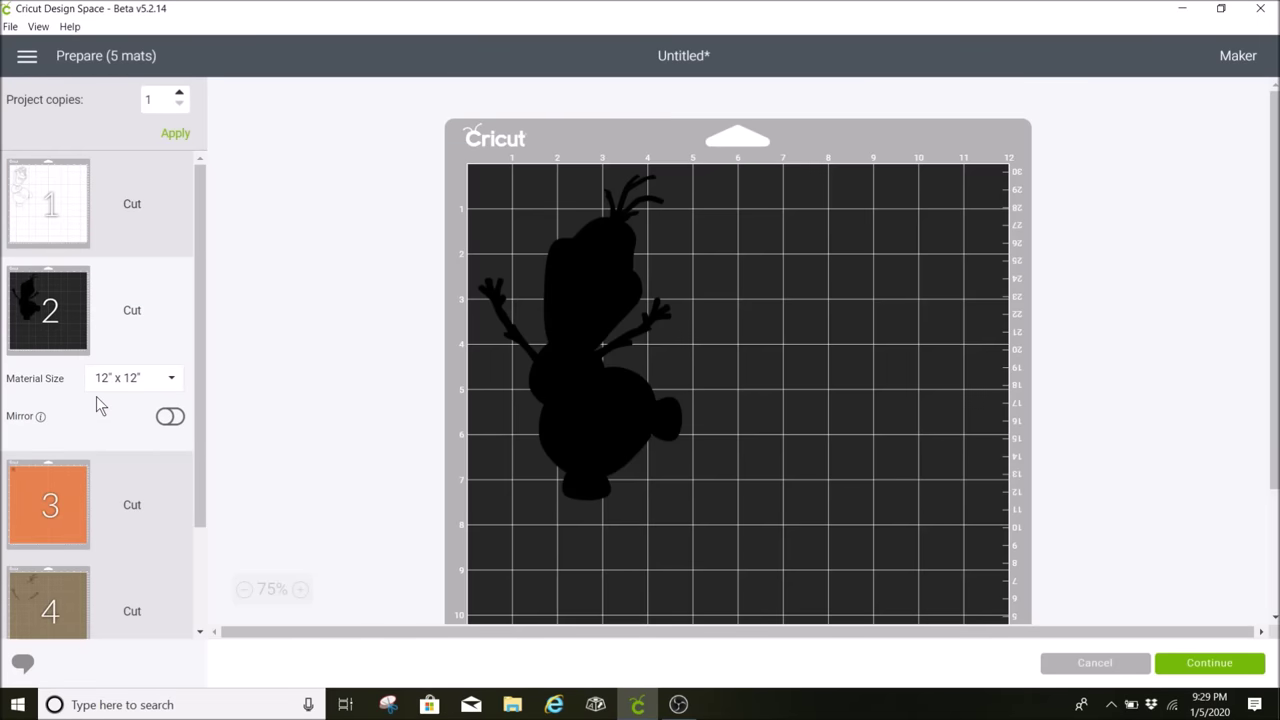
{"action": "left_click", "coordinate": [53, 245]}
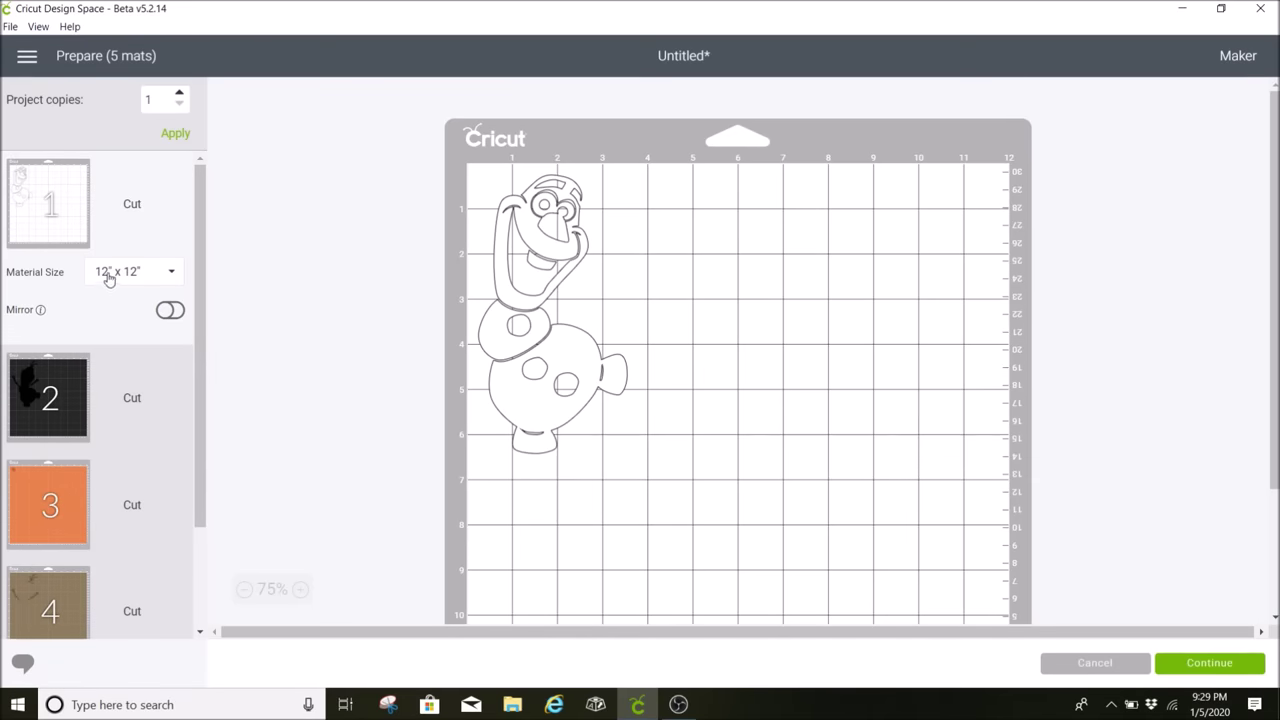
- Turn on Mirror for the white, black, orange and brown mats
{"action": "left_click", "coordinate": [70, 422]}
{"action": "left_click", "coordinate": [170, 416]}
{"action": "scroll", "coordinate": [170, 373], "scroll_direction": "down", "scroll_amount": 2}
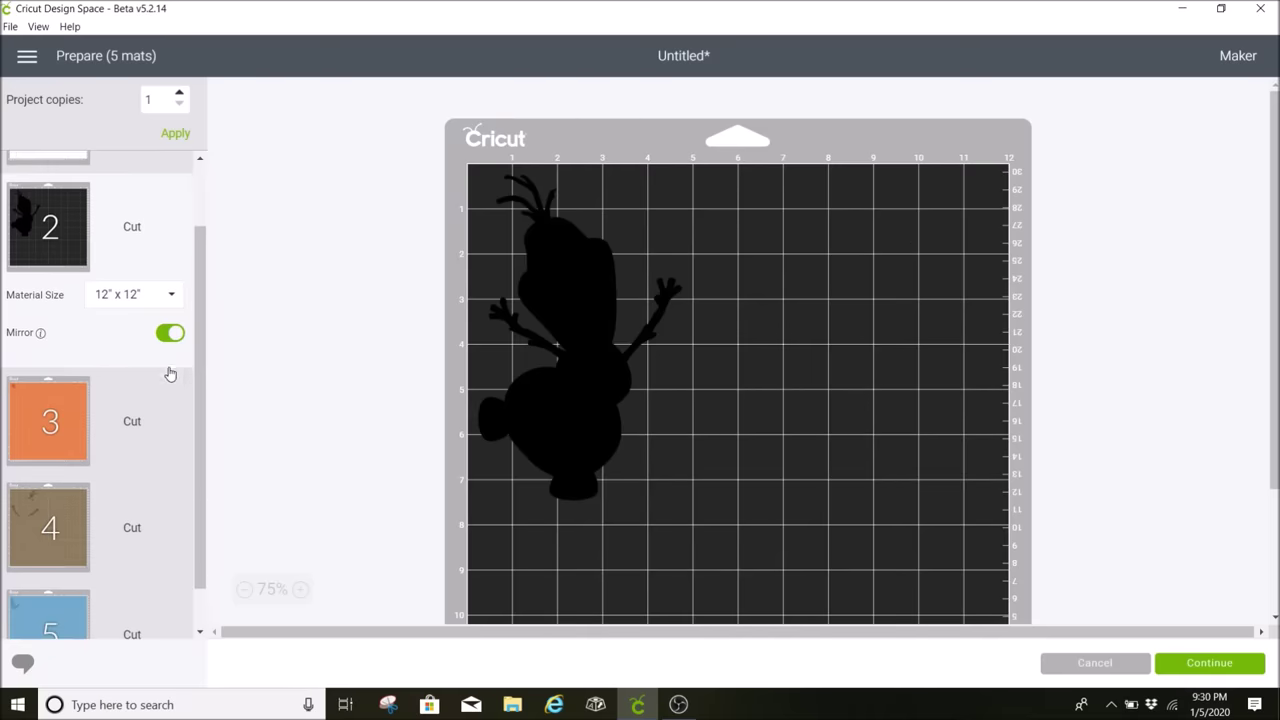
{"action": "left_click", "coordinate": [170, 374]}
{"action": "left_click", "coordinate": [170, 437]}
{"action": "left_click", "coordinate": [136, 522]}
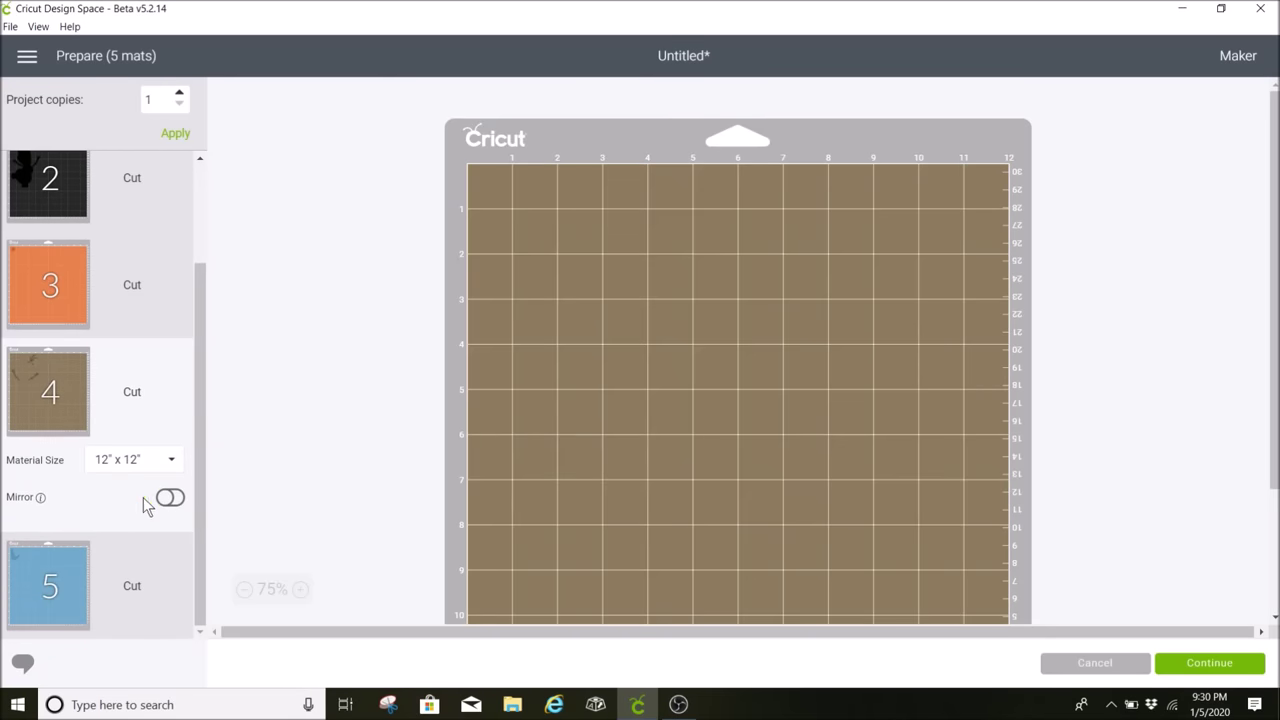
{"action": "left_click", "coordinate": [170, 497]}
{"action": "left_click", "coordinate": [99, 588]}
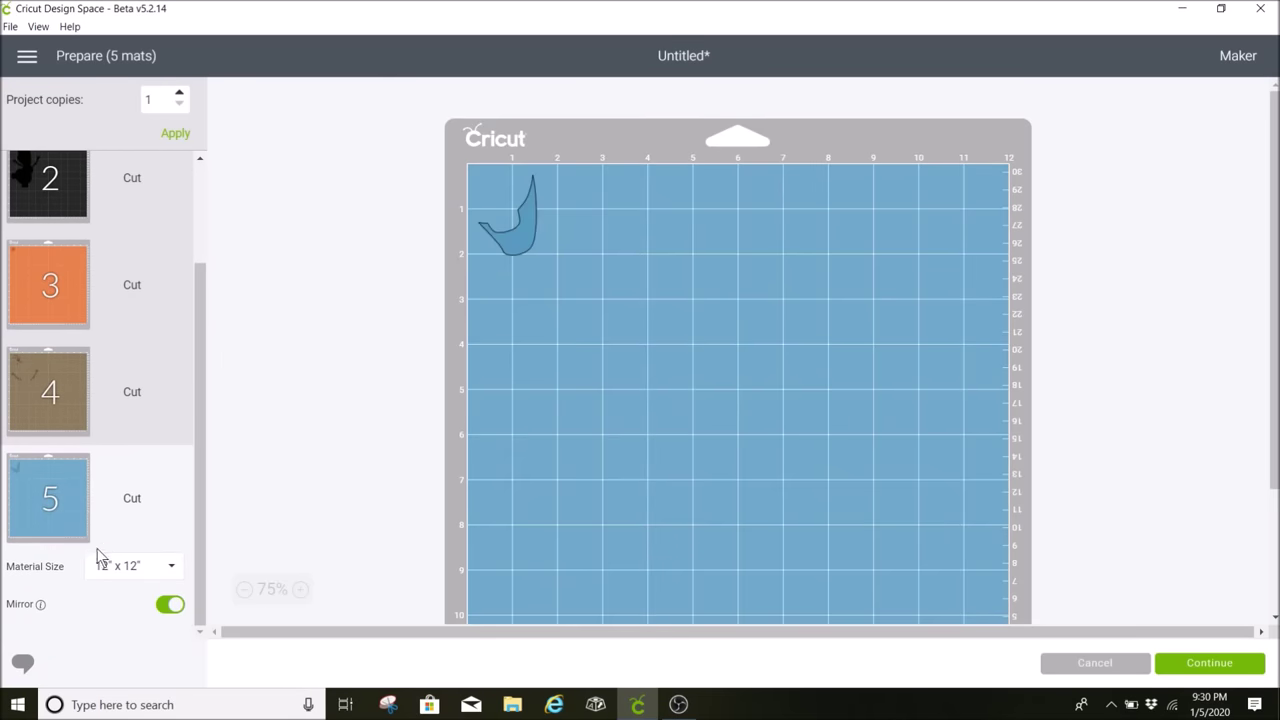
- Check the brown, orange, black and white mats are mirrored, then continue to cutting
{"action": "left_click", "coordinate": [93, 399]}
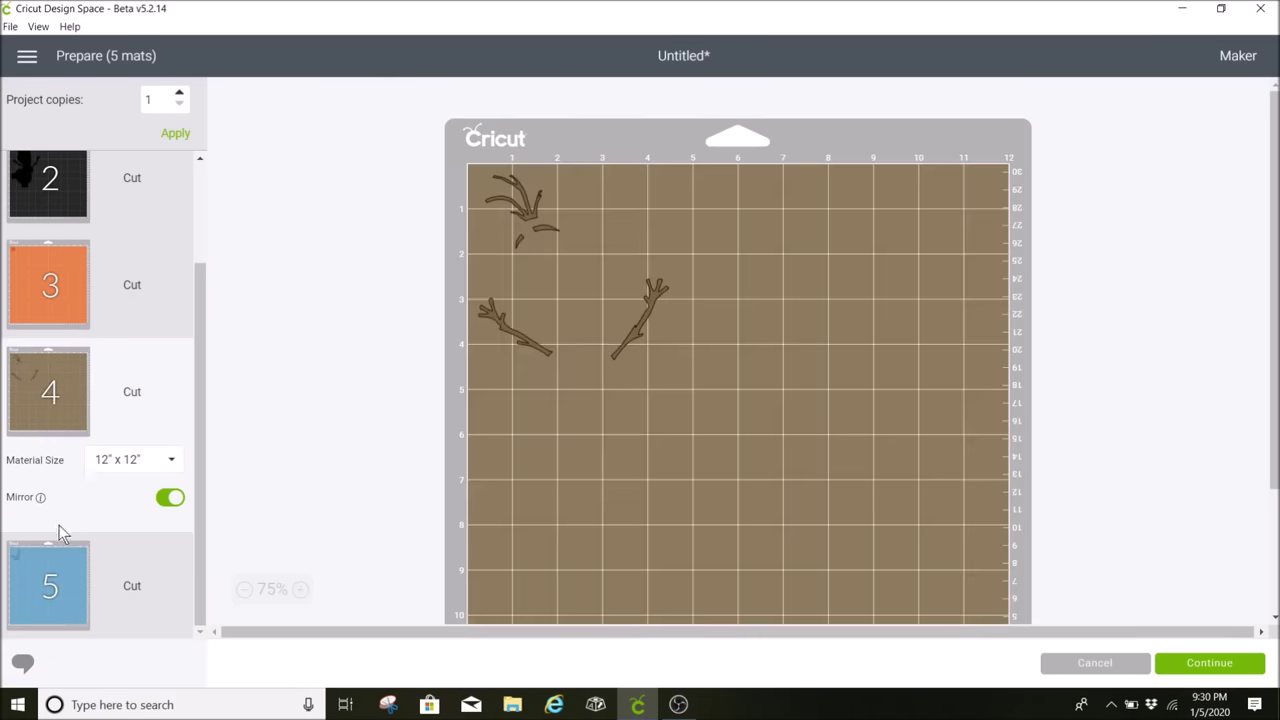
{"action": "scroll", "coordinate": [156, 420], "scroll_direction": "up", "scroll_amount": 2}
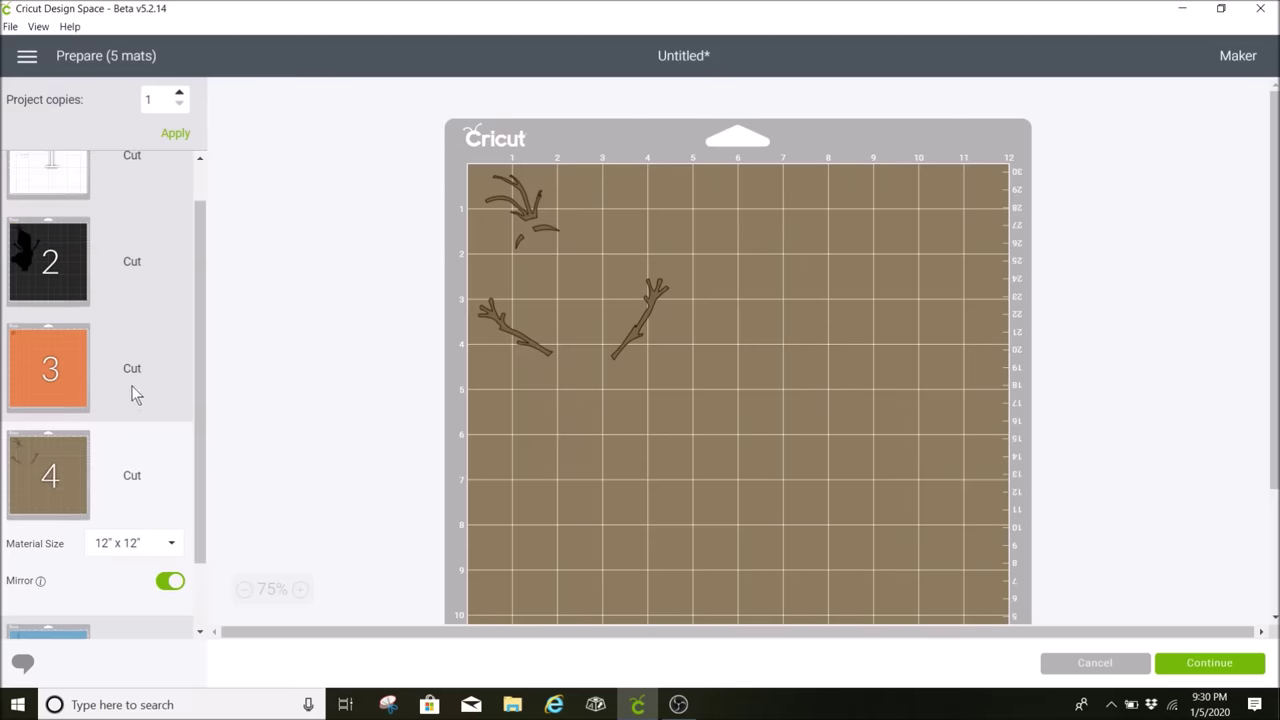
{"action": "left_click", "coordinate": [133, 388]}
{"action": "left_click", "coordinate": [134, 265]}
{"action": "scroll", "coordinate": [130, 250], "scroll_direction": "up", "scroll_amount": 1}
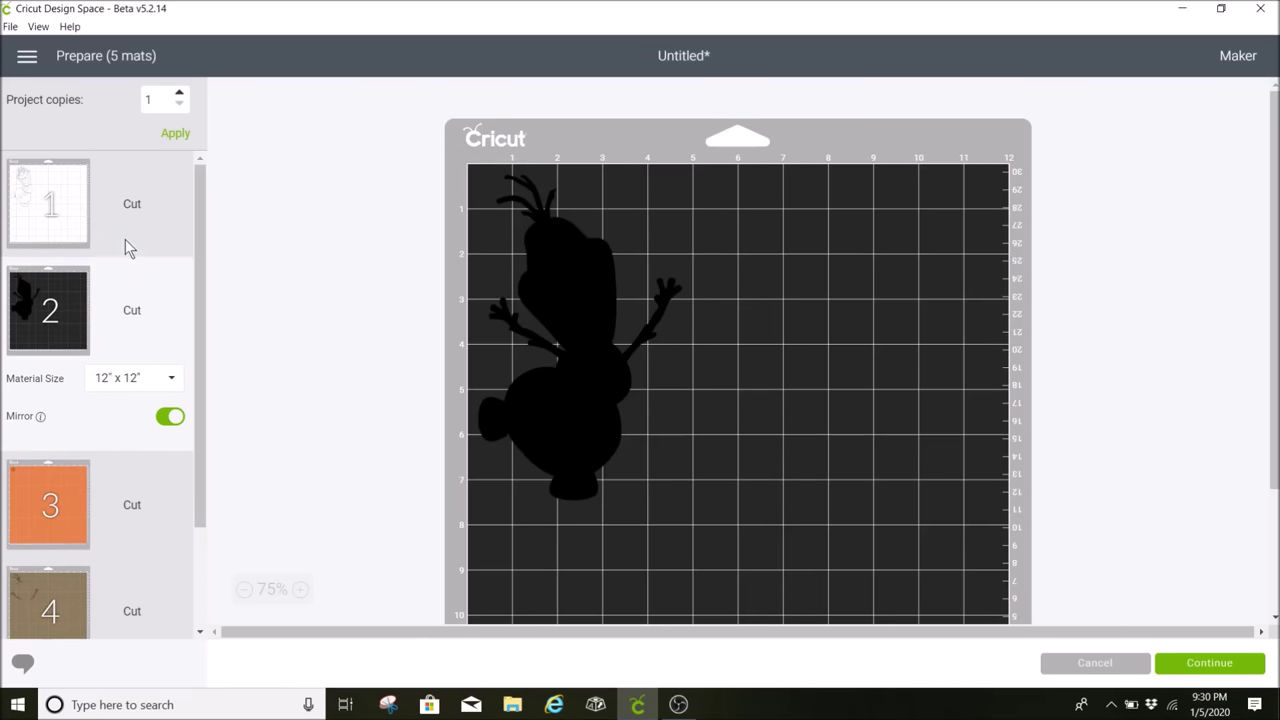
{"action": "left_click", "coordinate": [125, 238]}
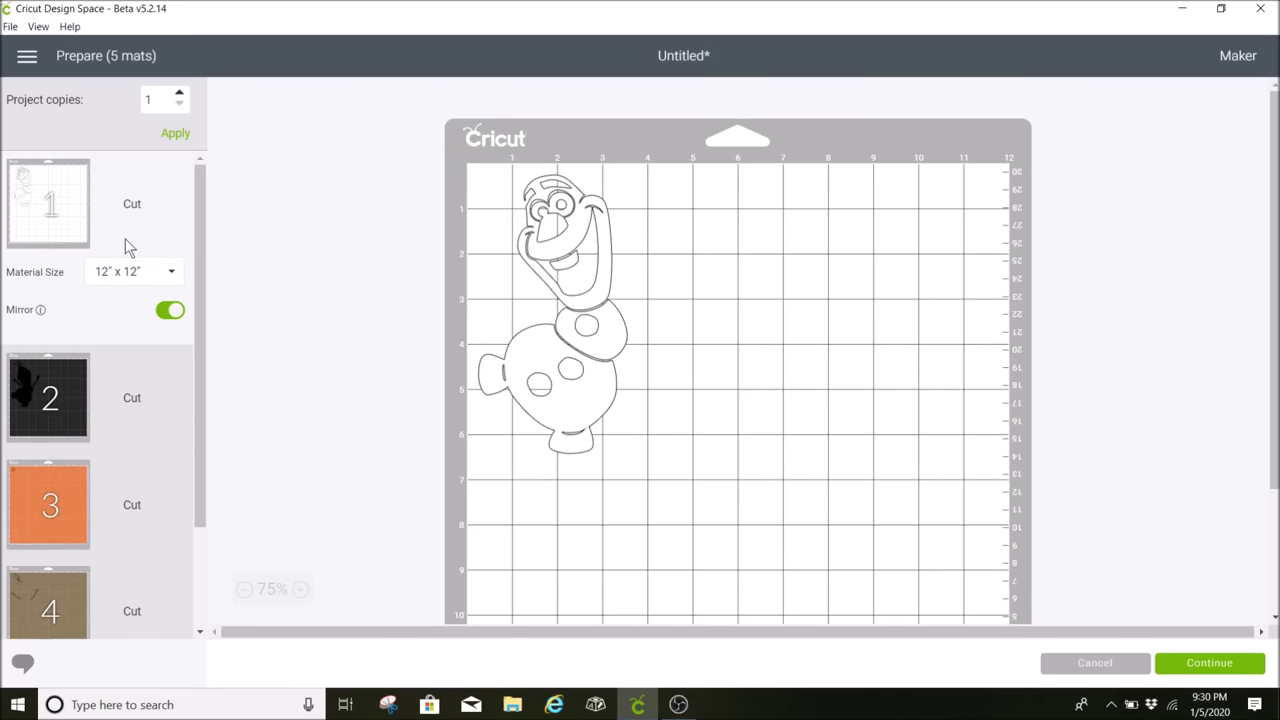
{"action": "left_click", "coordinate": [1211, 663]}
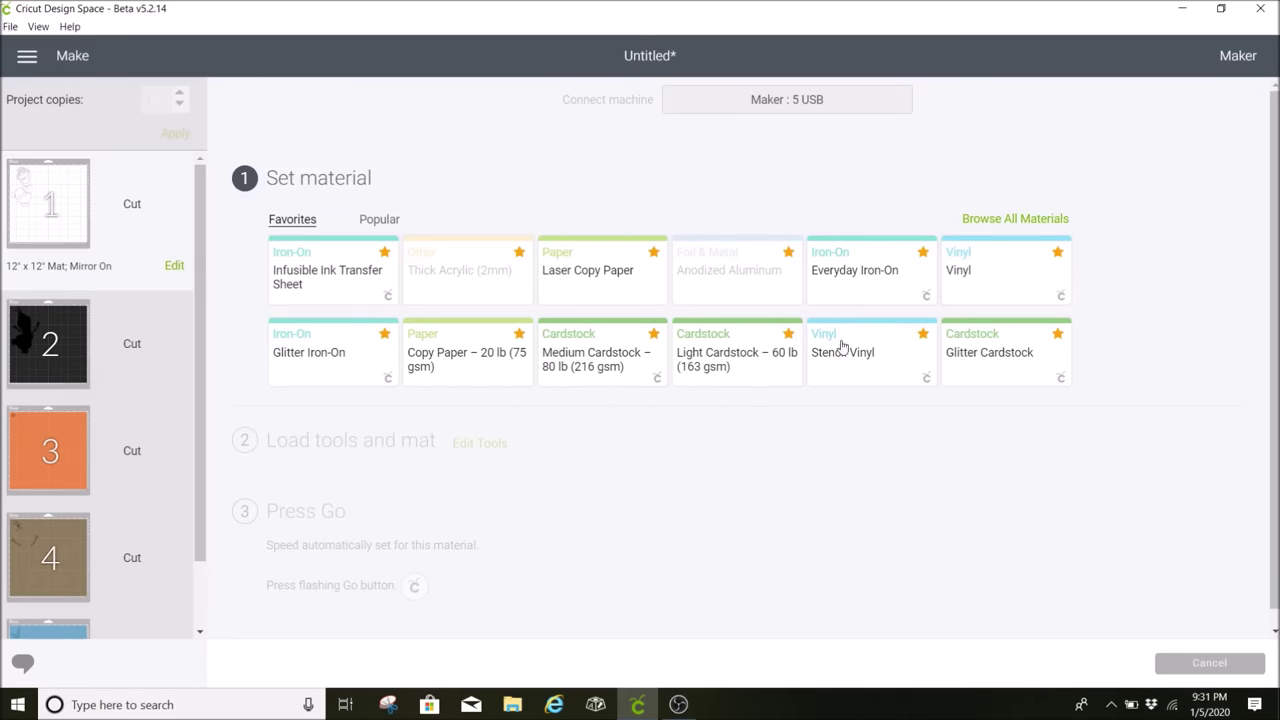
- Set mat 1's material to Everyday Iron-On from Favorites
{"action": "left_click", "coordinate": [890, 286]}
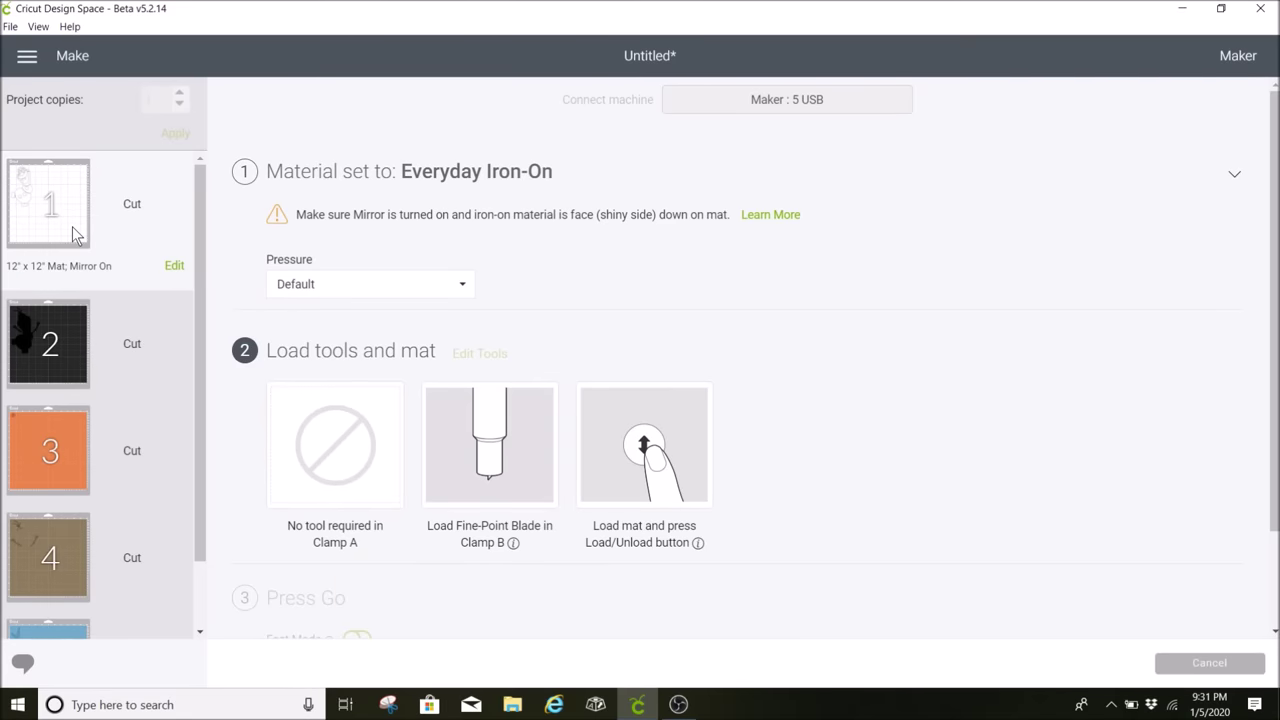
- Cut the white first mat with the Fine-Point Blade, leaving the black mat next
{"action": "mouse_move", "coordinate": [72, 226]}
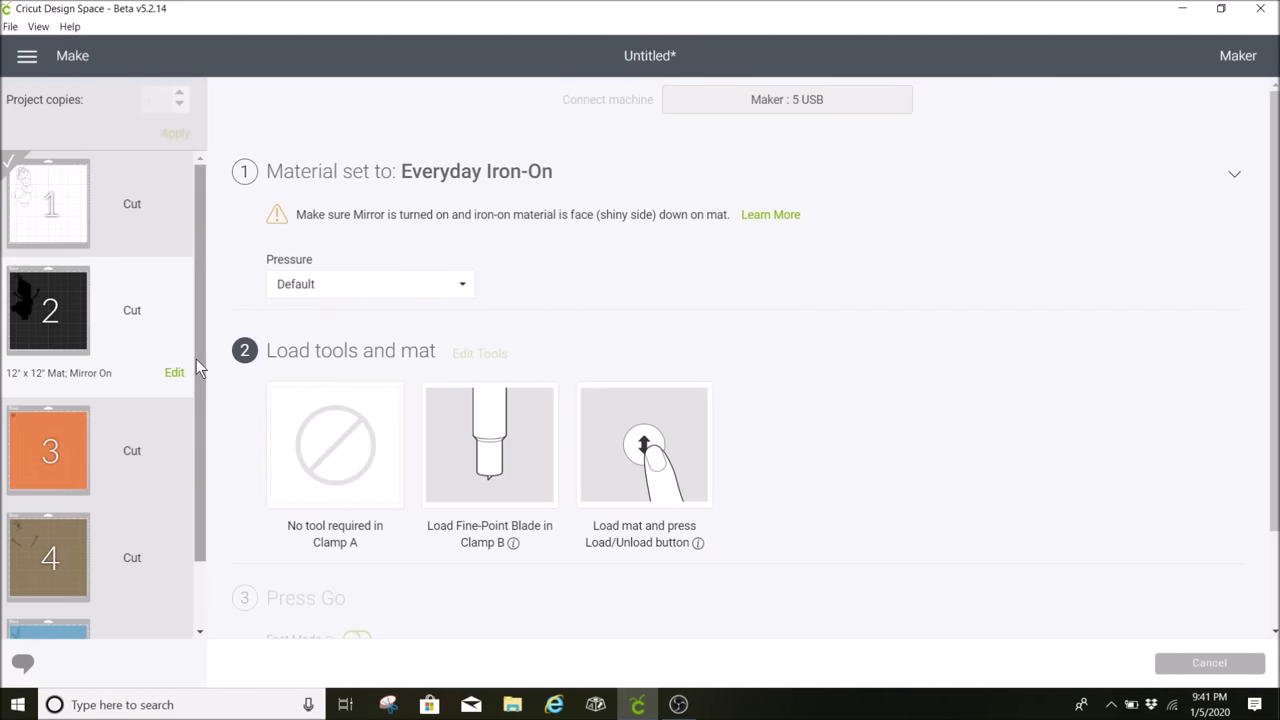
{"action": "scroll", "coordinate": [118, 367], "scroll_direction": "down", "scroll_amount": 1}
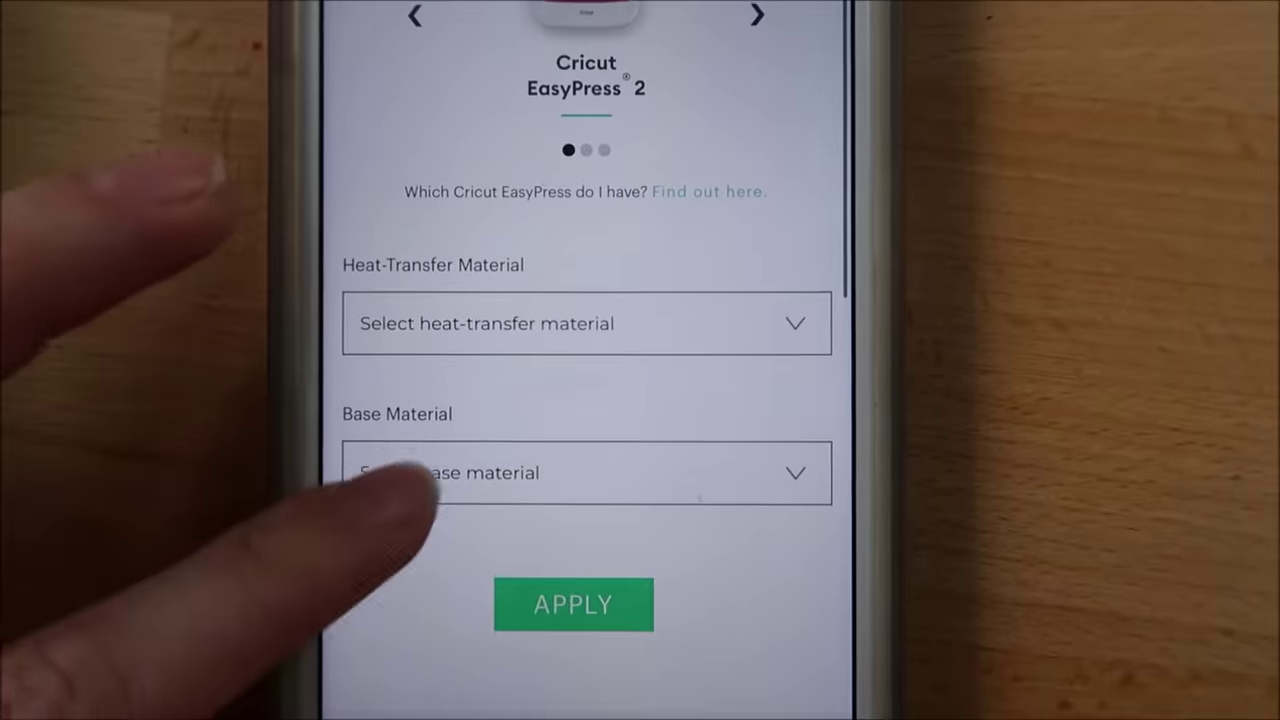
- Get EasyPress 2 settings for Everyday Iron-On on 100% Cotton: 315°F, 30 s, light pressure
{"action": "scroll", "coordinate": [405, 482], "scroll_direction": "down", "scroll_amount": 2}
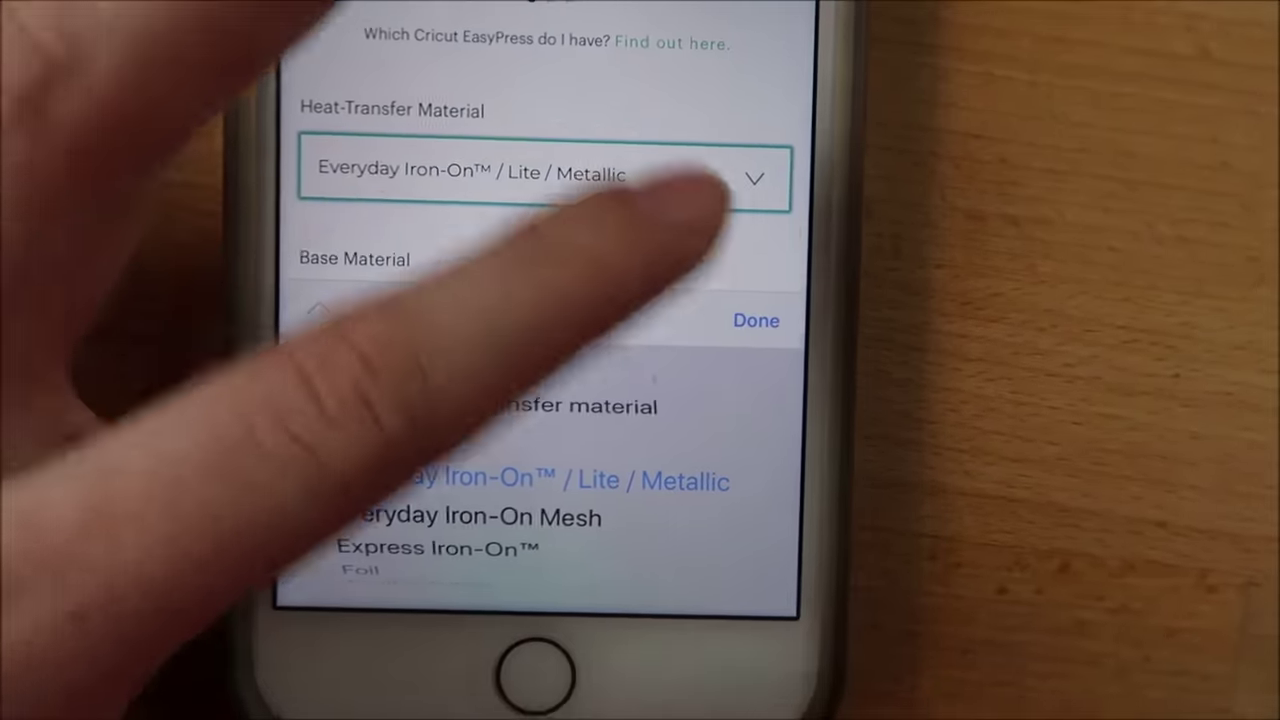
{"action": "left_click", "coordinate": [715, 192]}
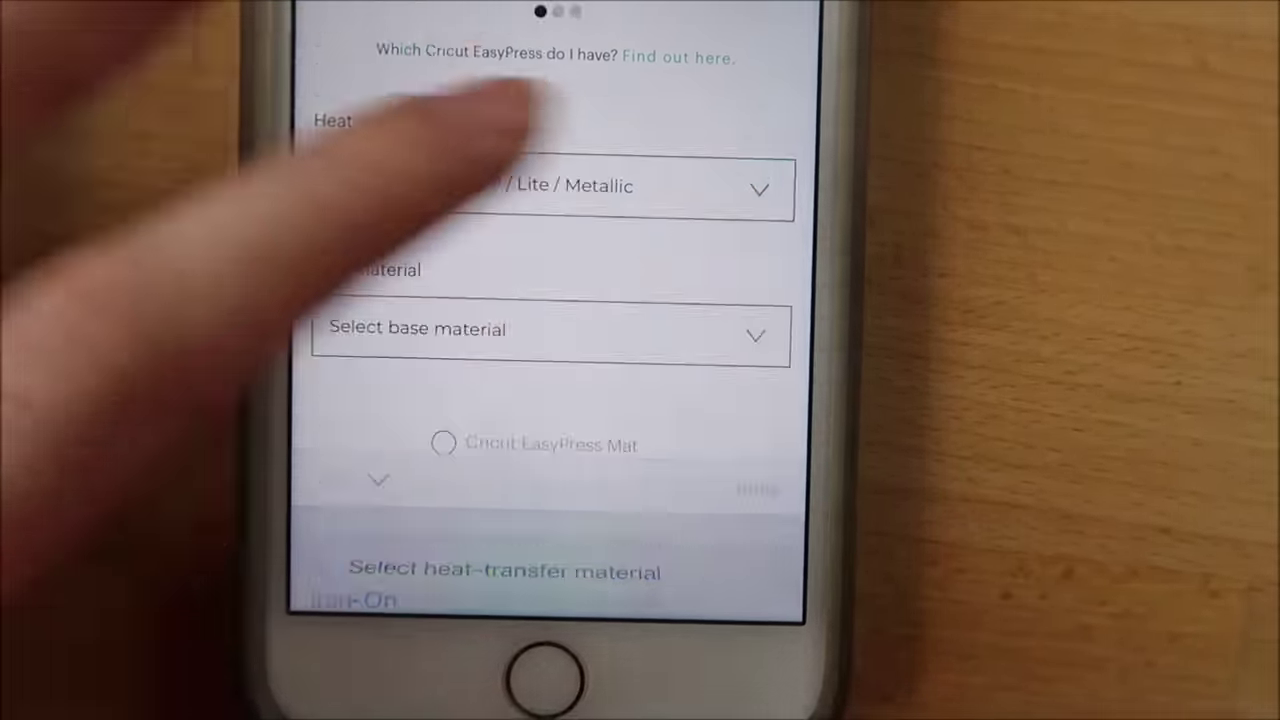
{"action": "left_click", "coordinate": [360, 320]}
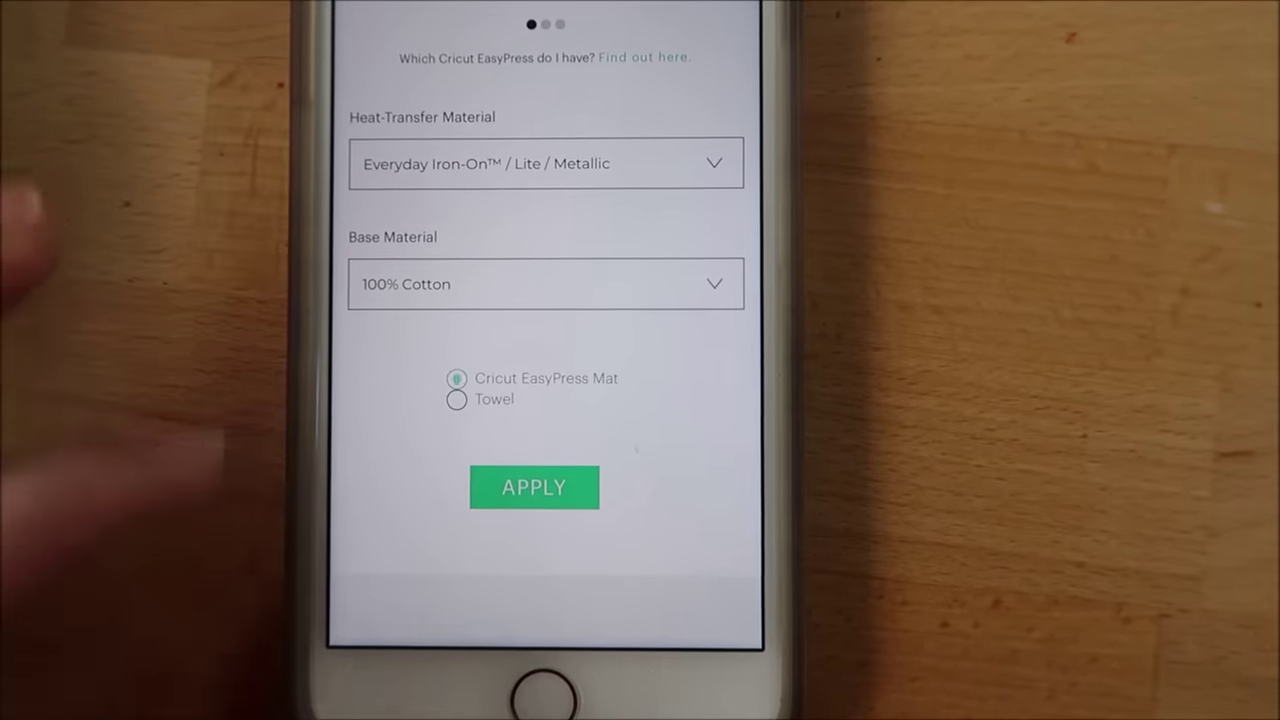
{"action": "left_click", "coordinate": [540, 488]}
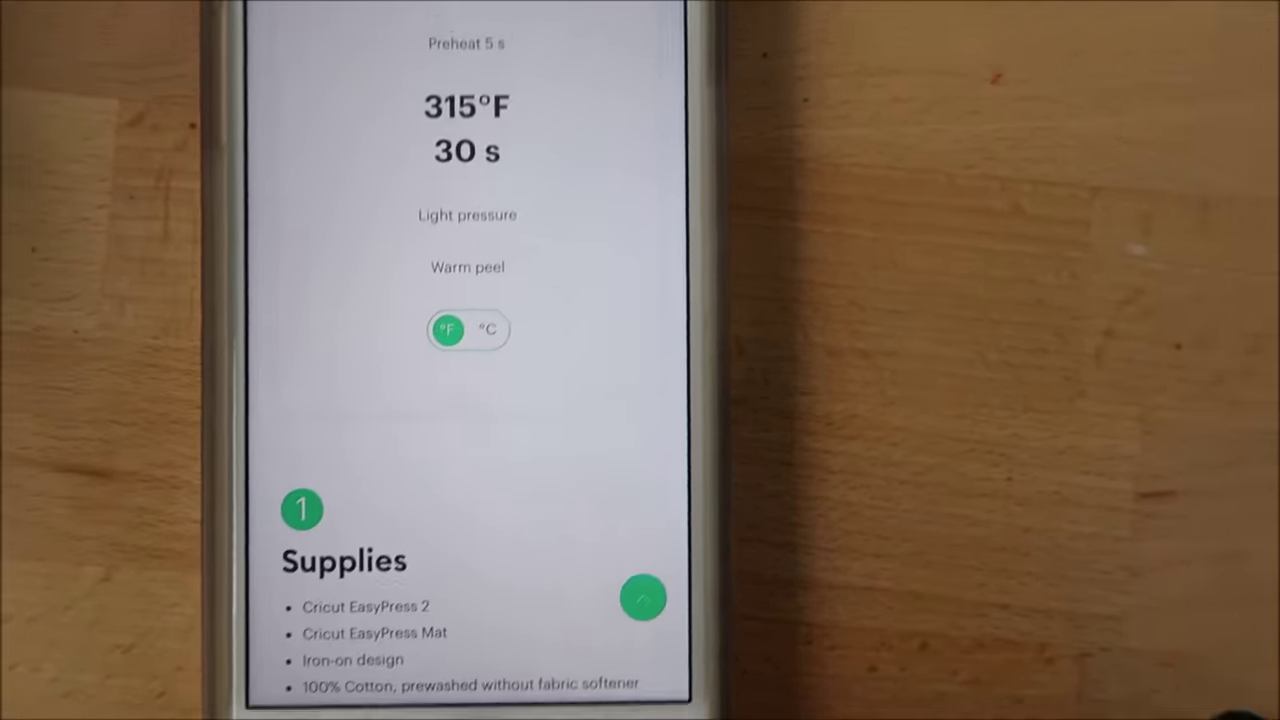